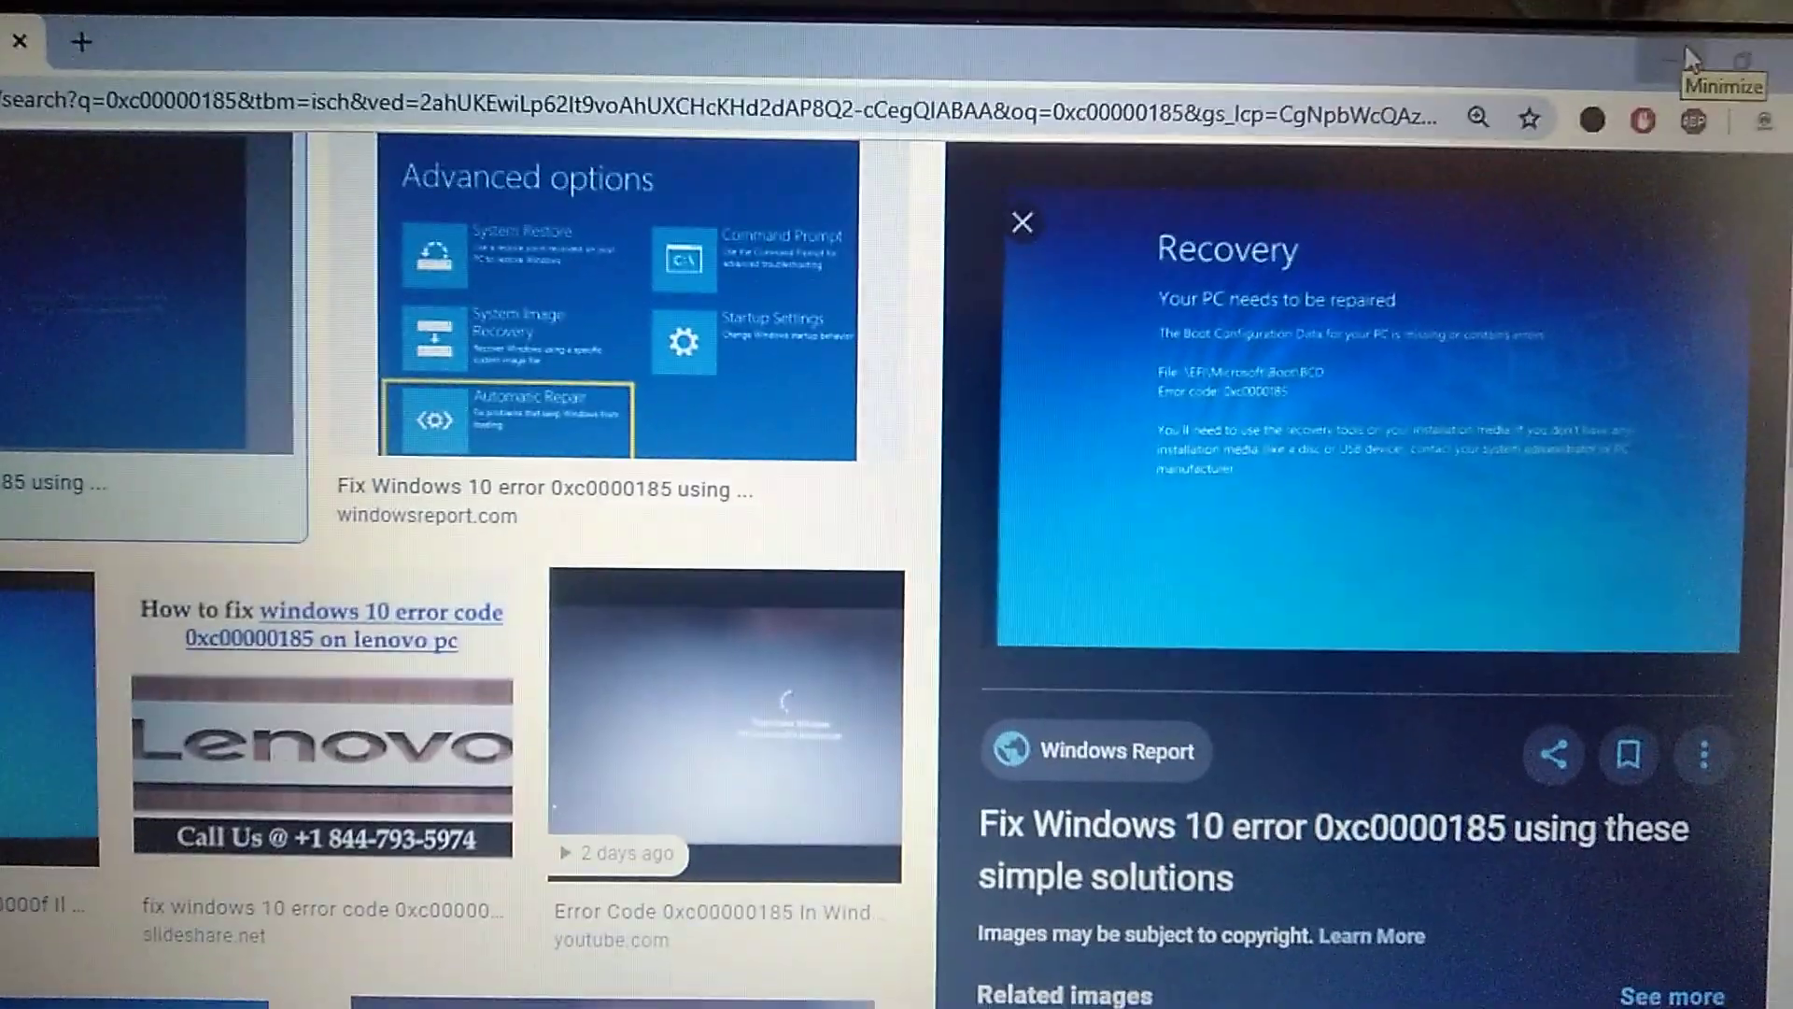
- Minimize Chrome's Google Images results for error 0xc0000185 to reveal the desktop
click(1670, 26)
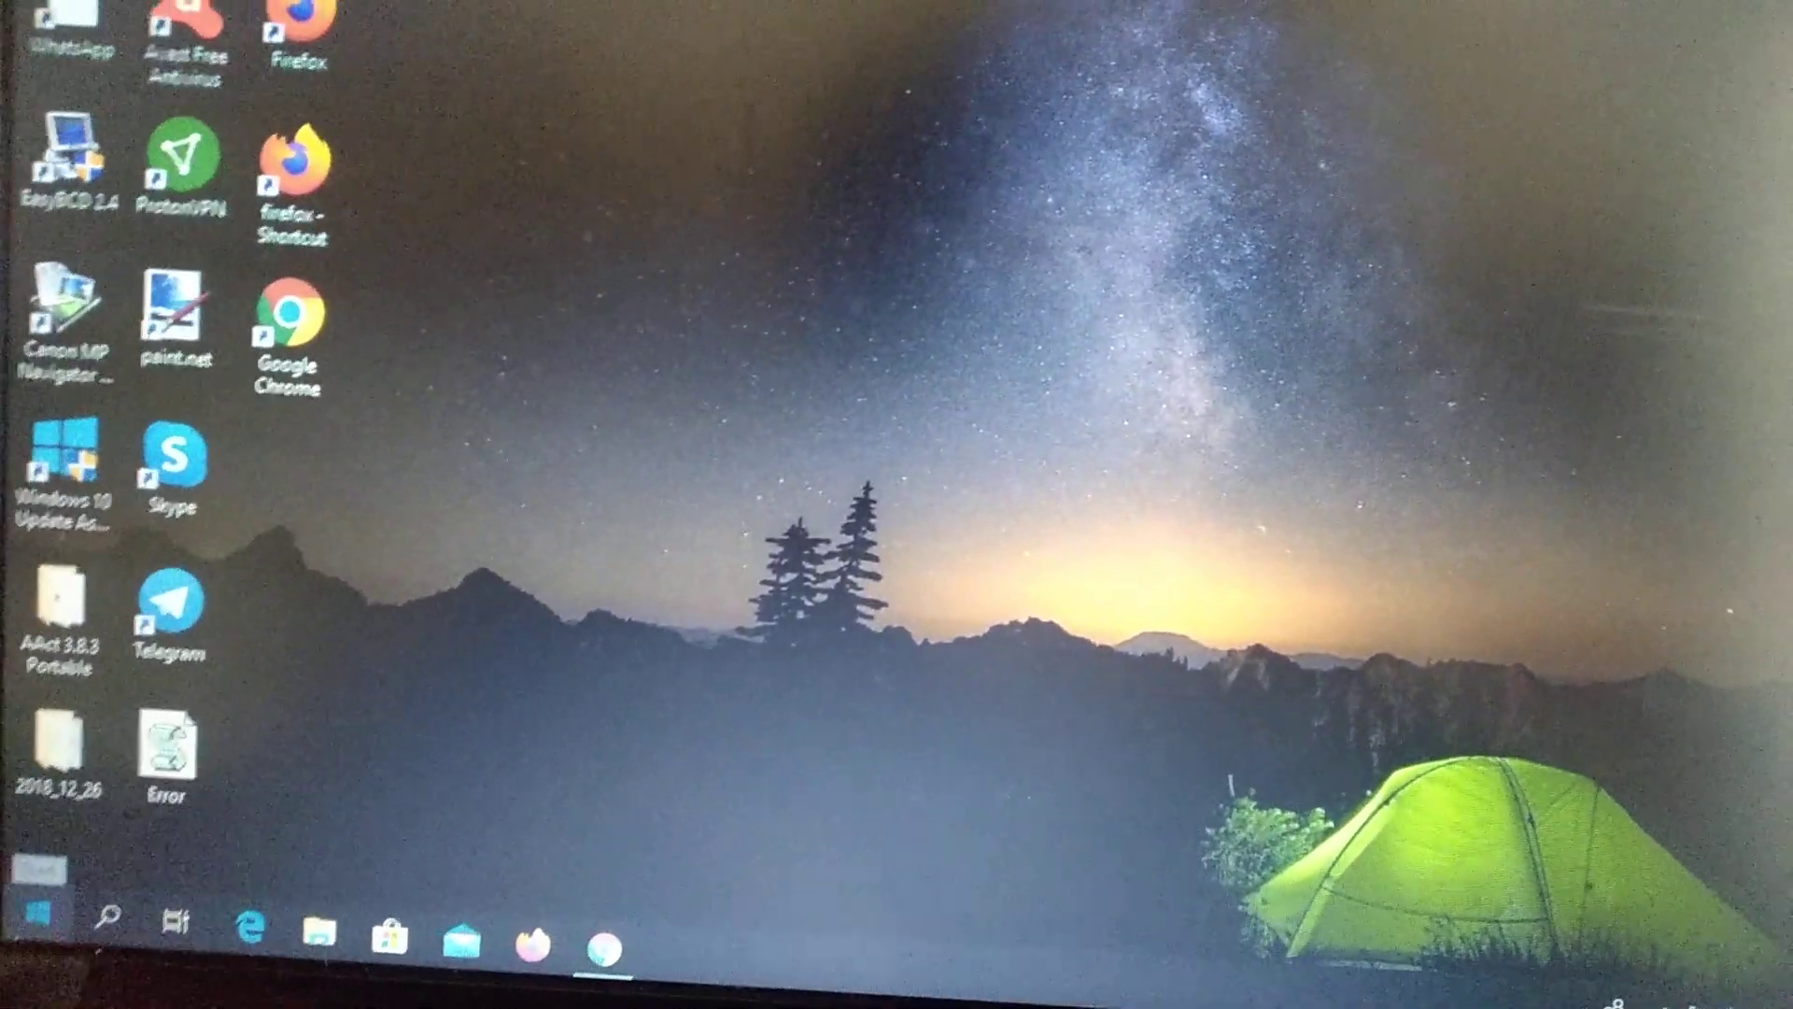
- Restart Windows 10 from the Start power menu, restarting anyway despite the open app
click(43, 947)
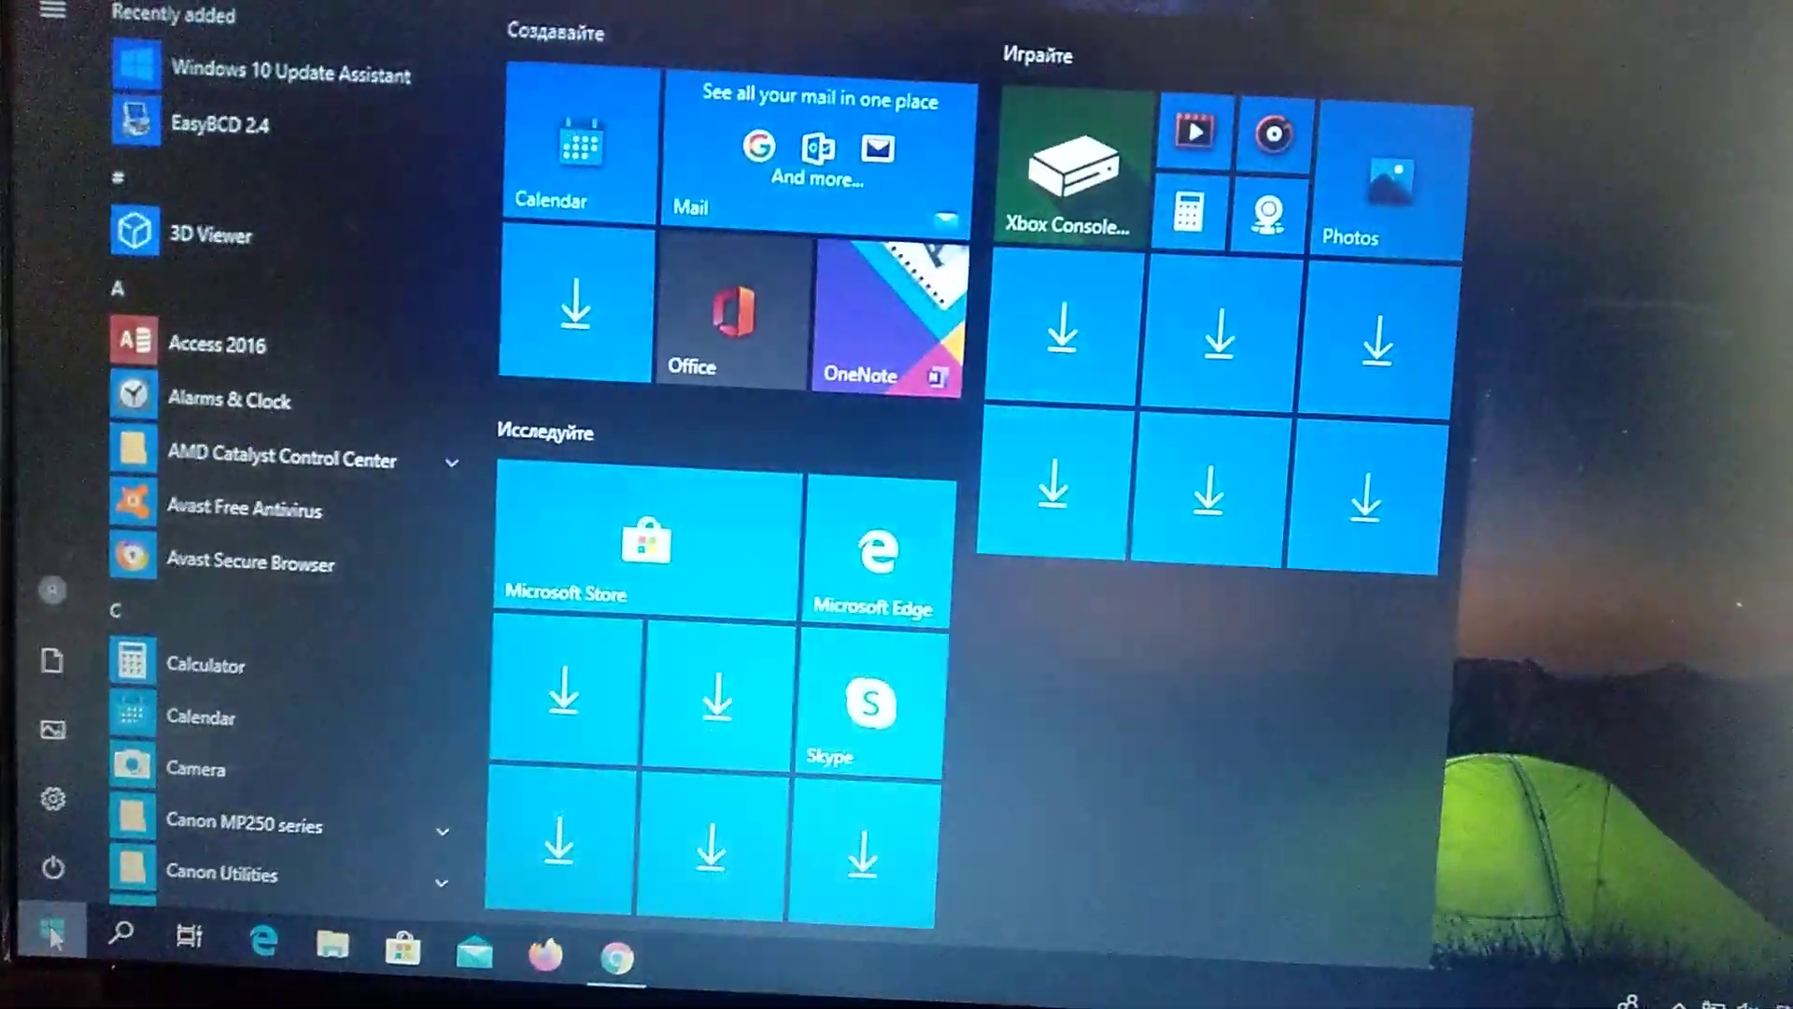
click(46, 872)
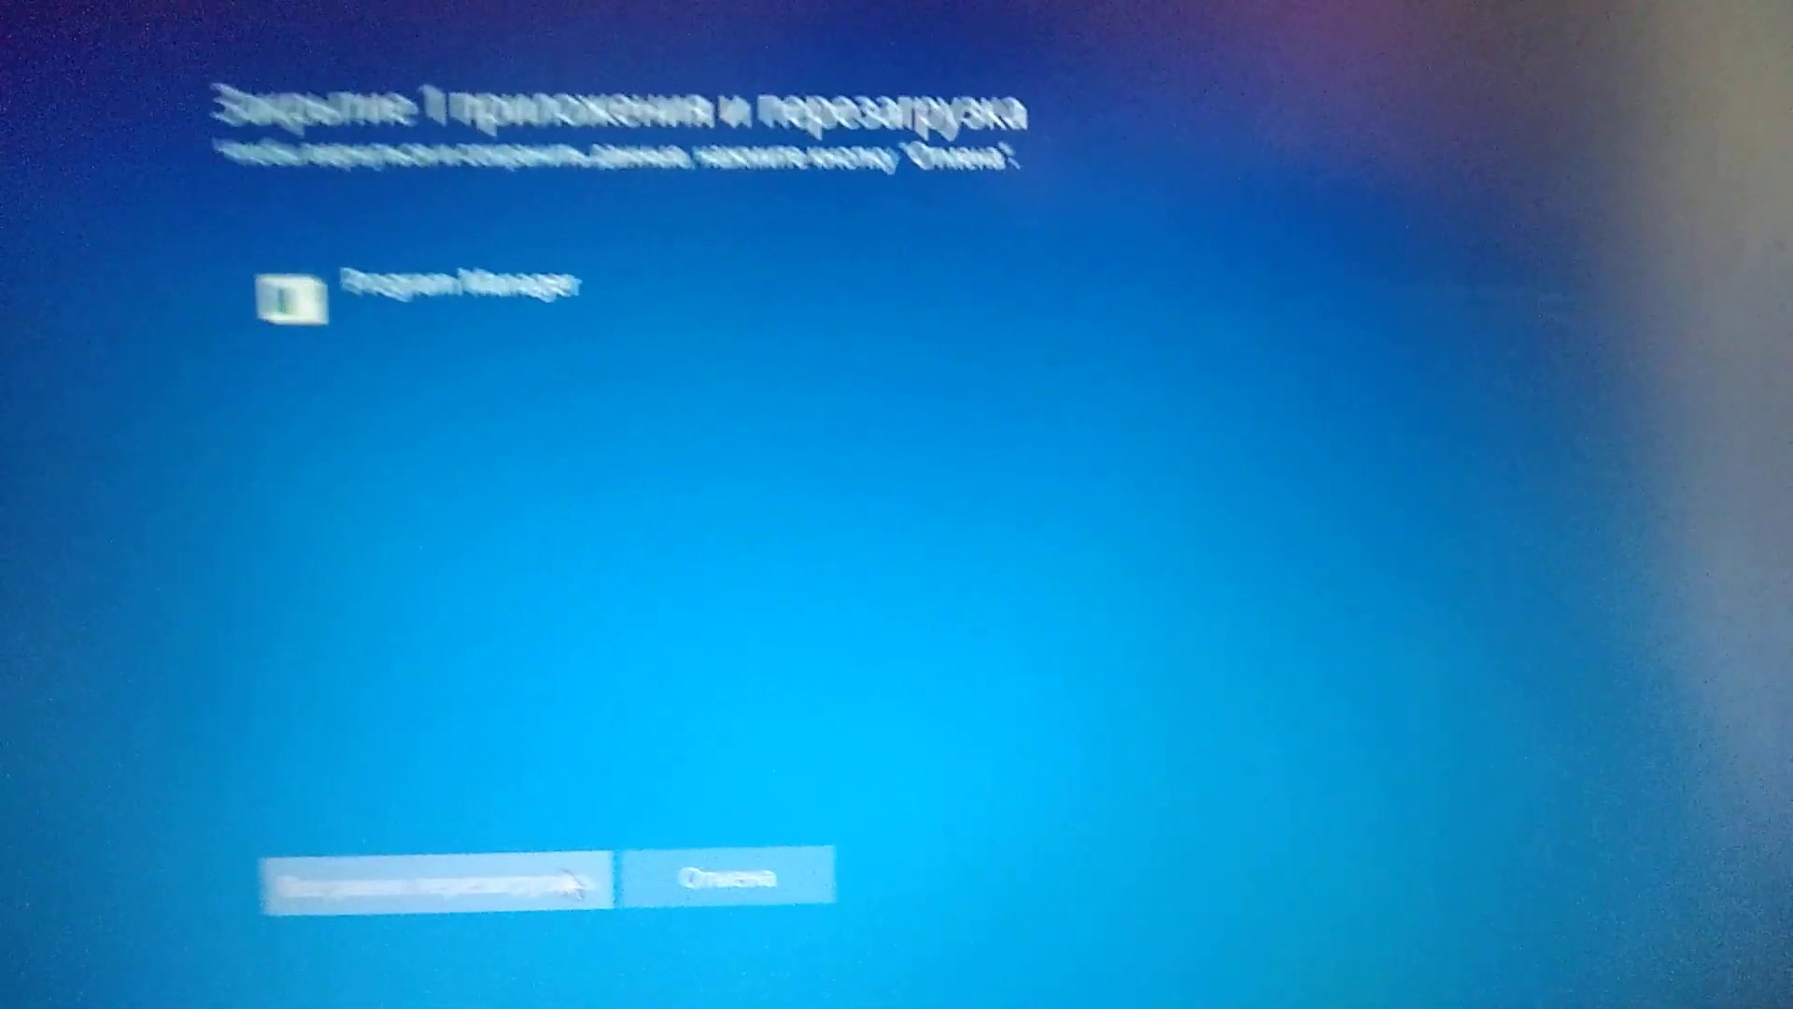
click(531, 927)
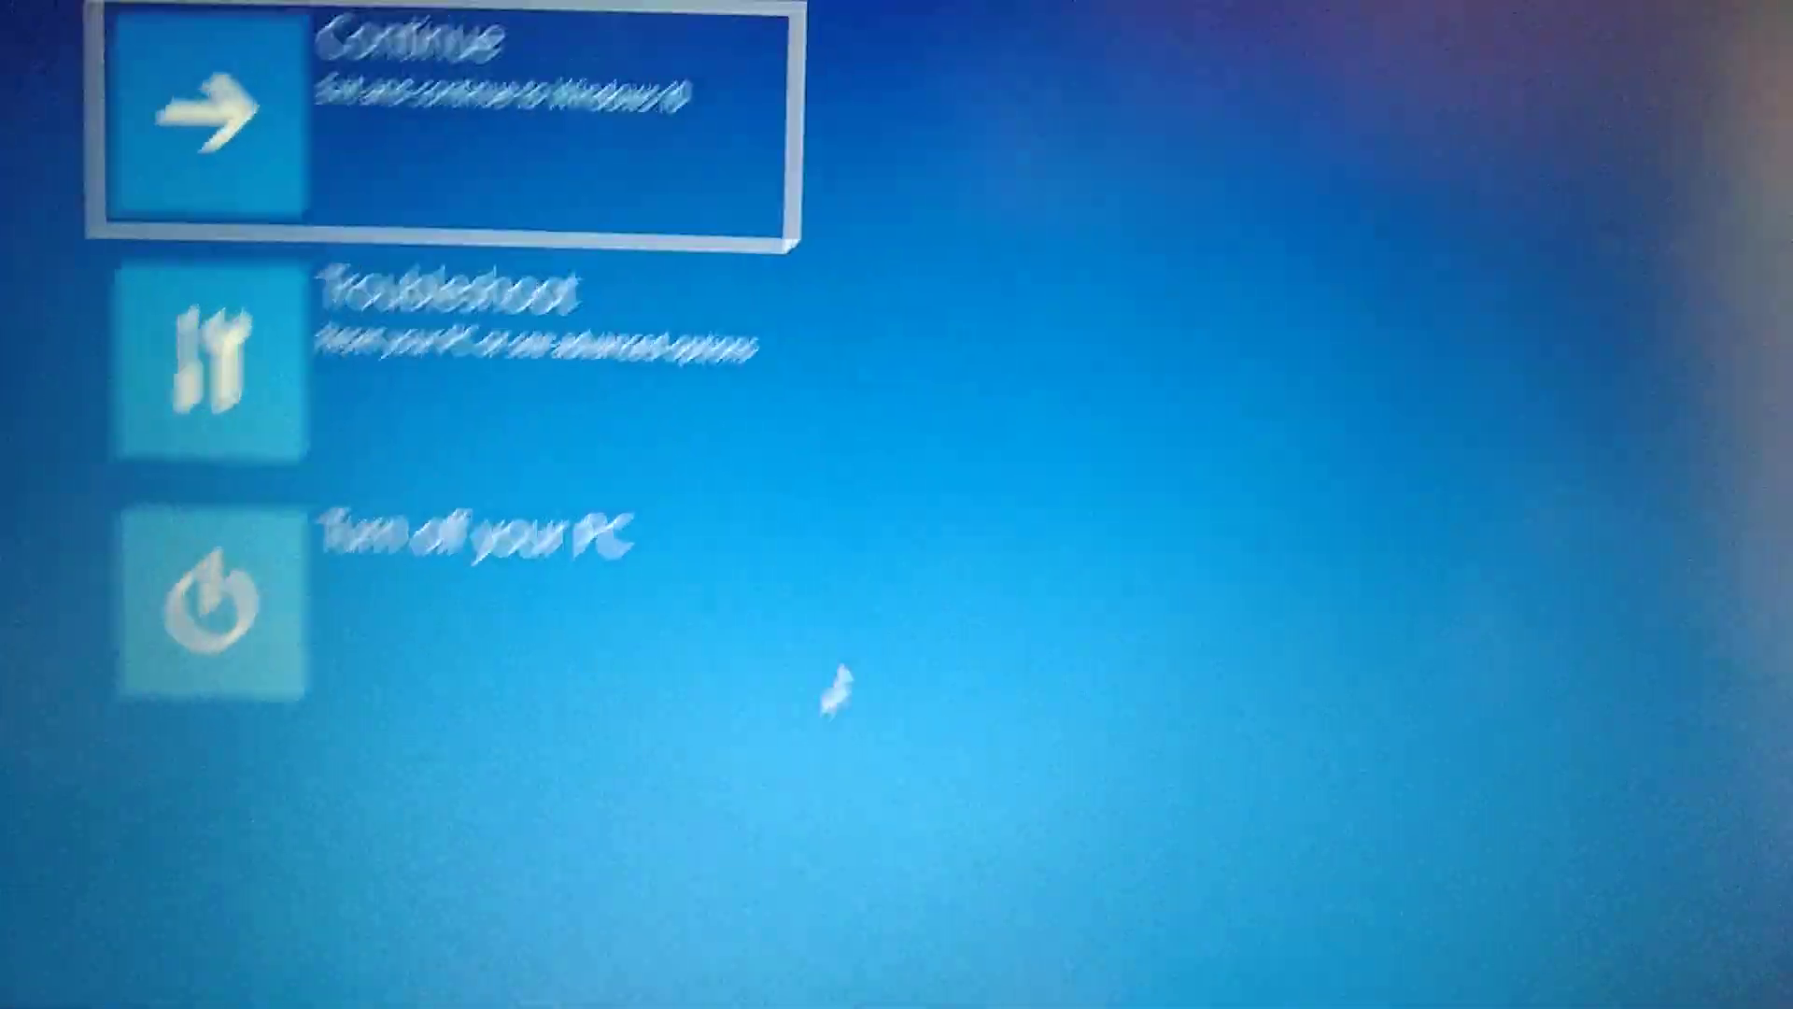
- Choose Troubleshoot, then Advanced options, then Command Prompt on the recovery screen
click(365, 329)
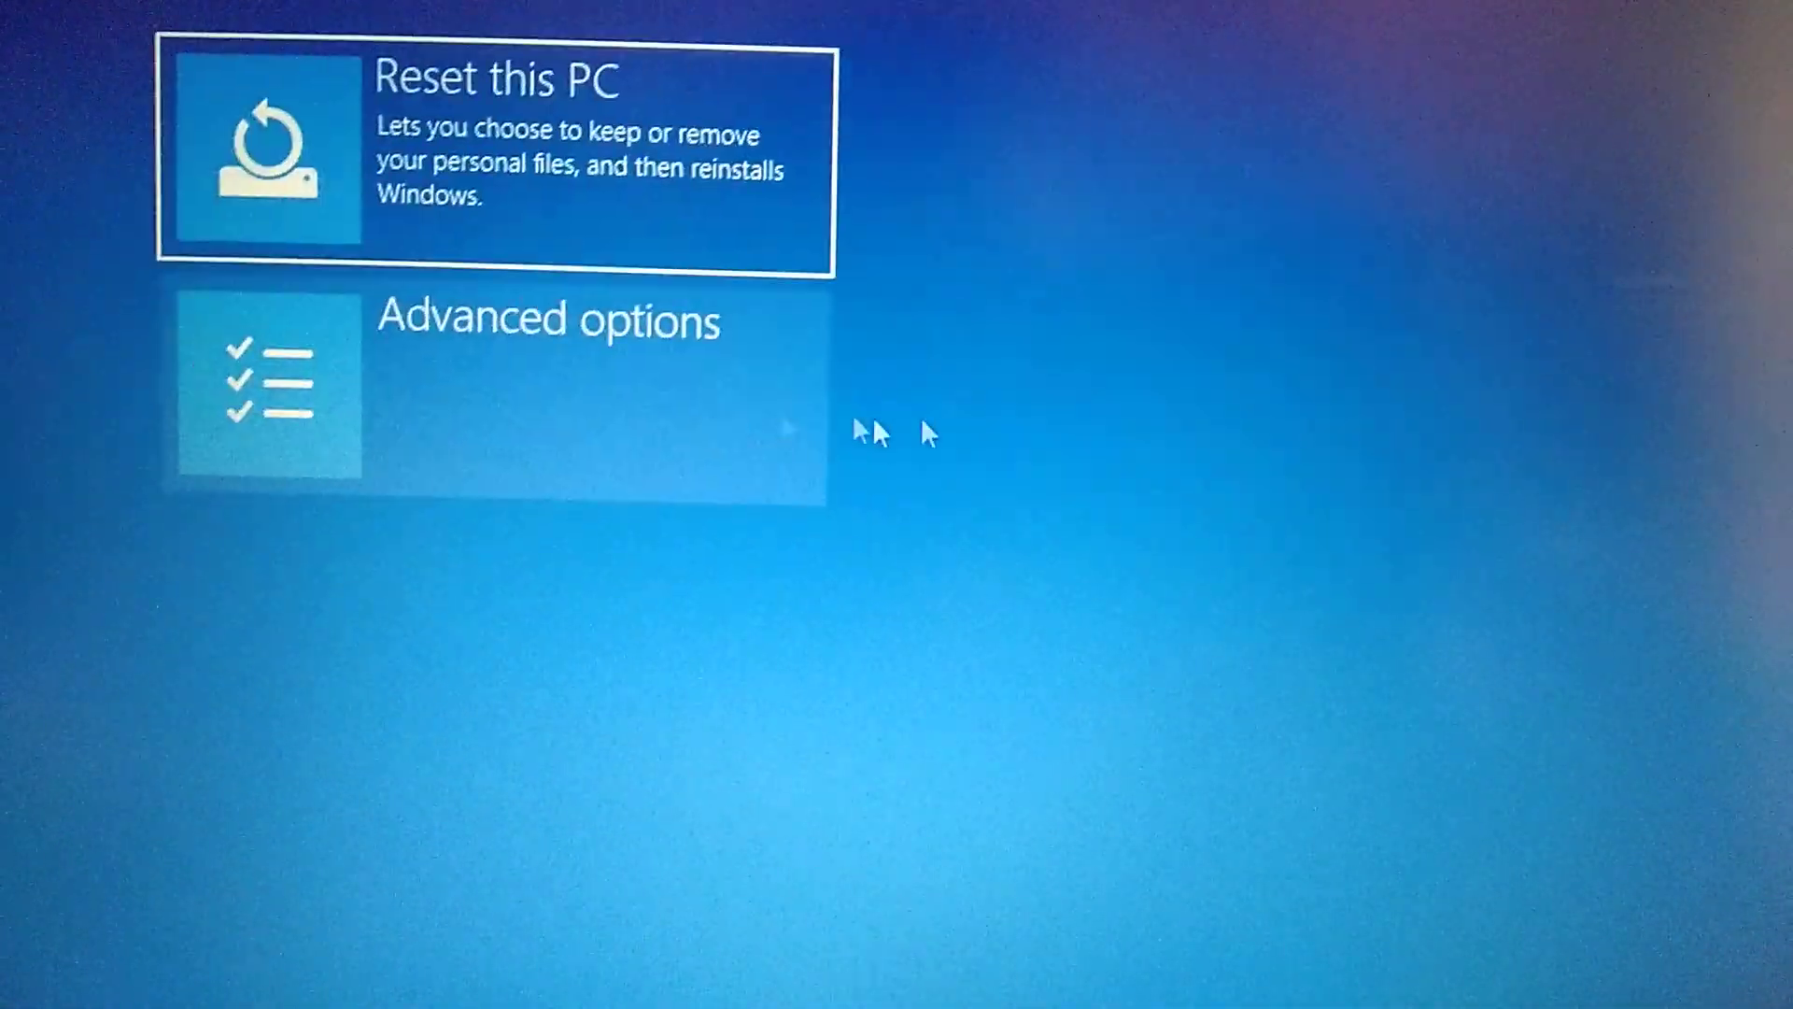
click(617, 379)
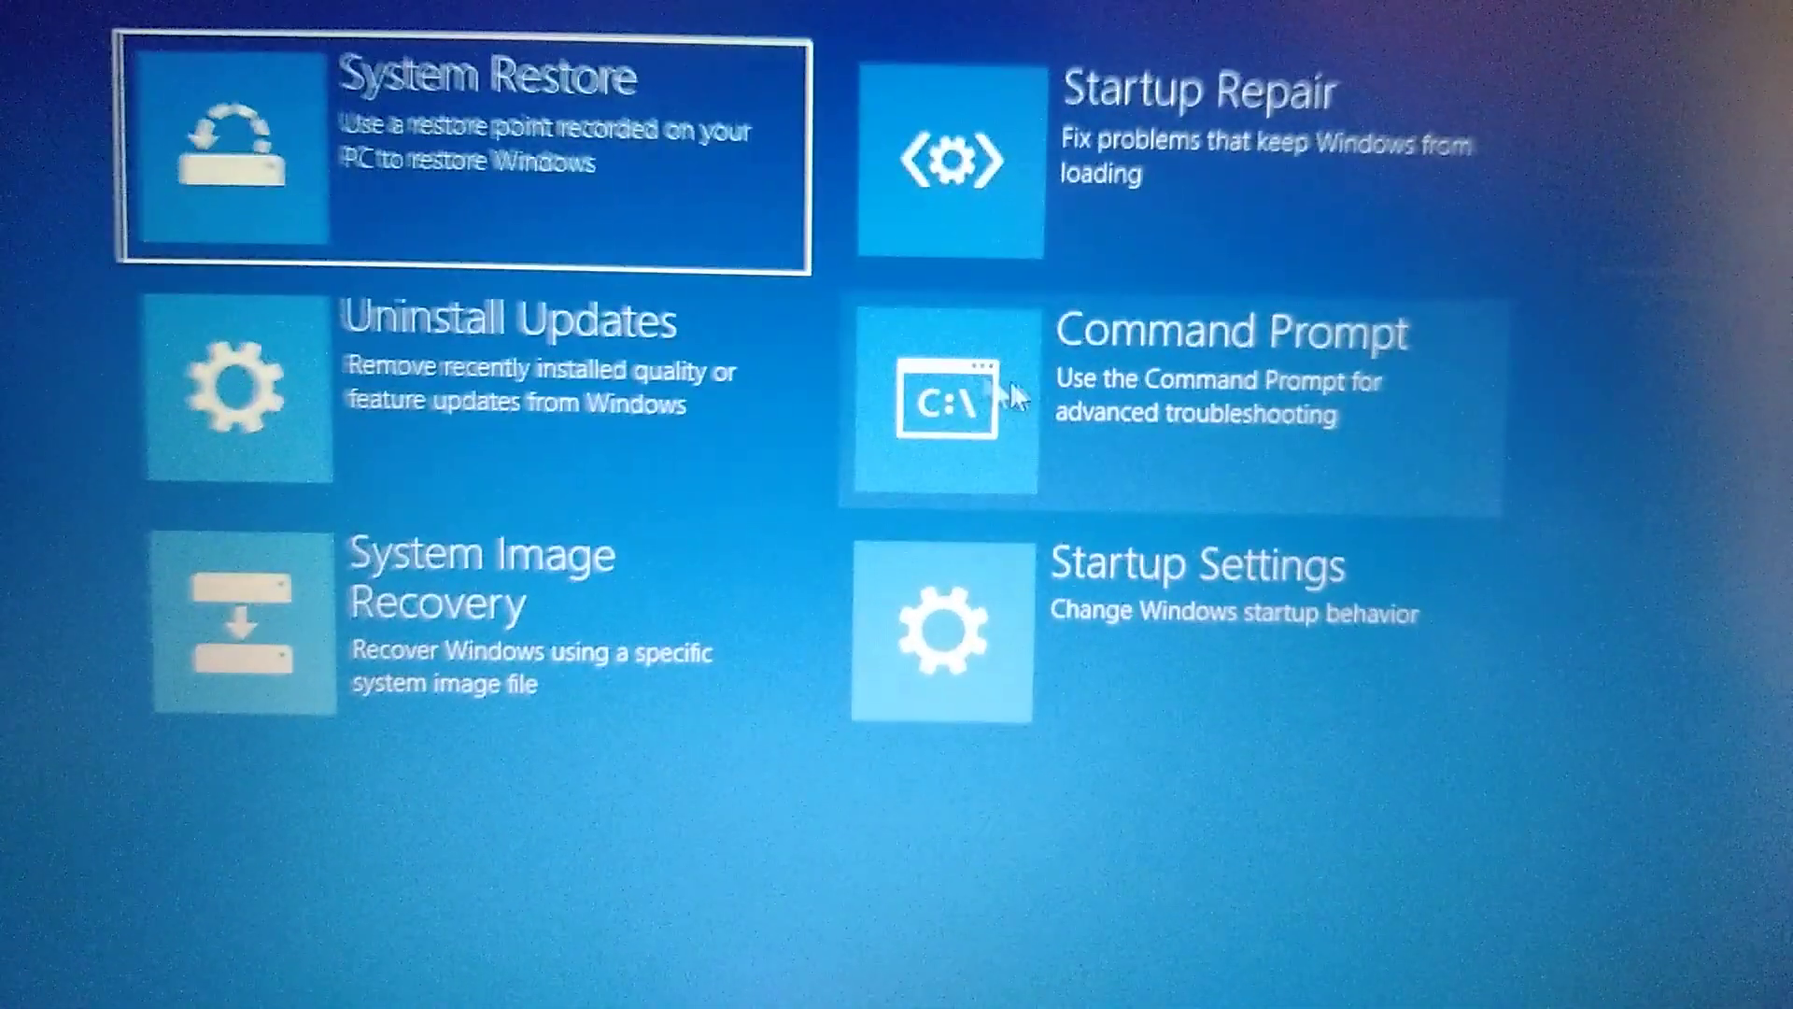
click(1011, 379)
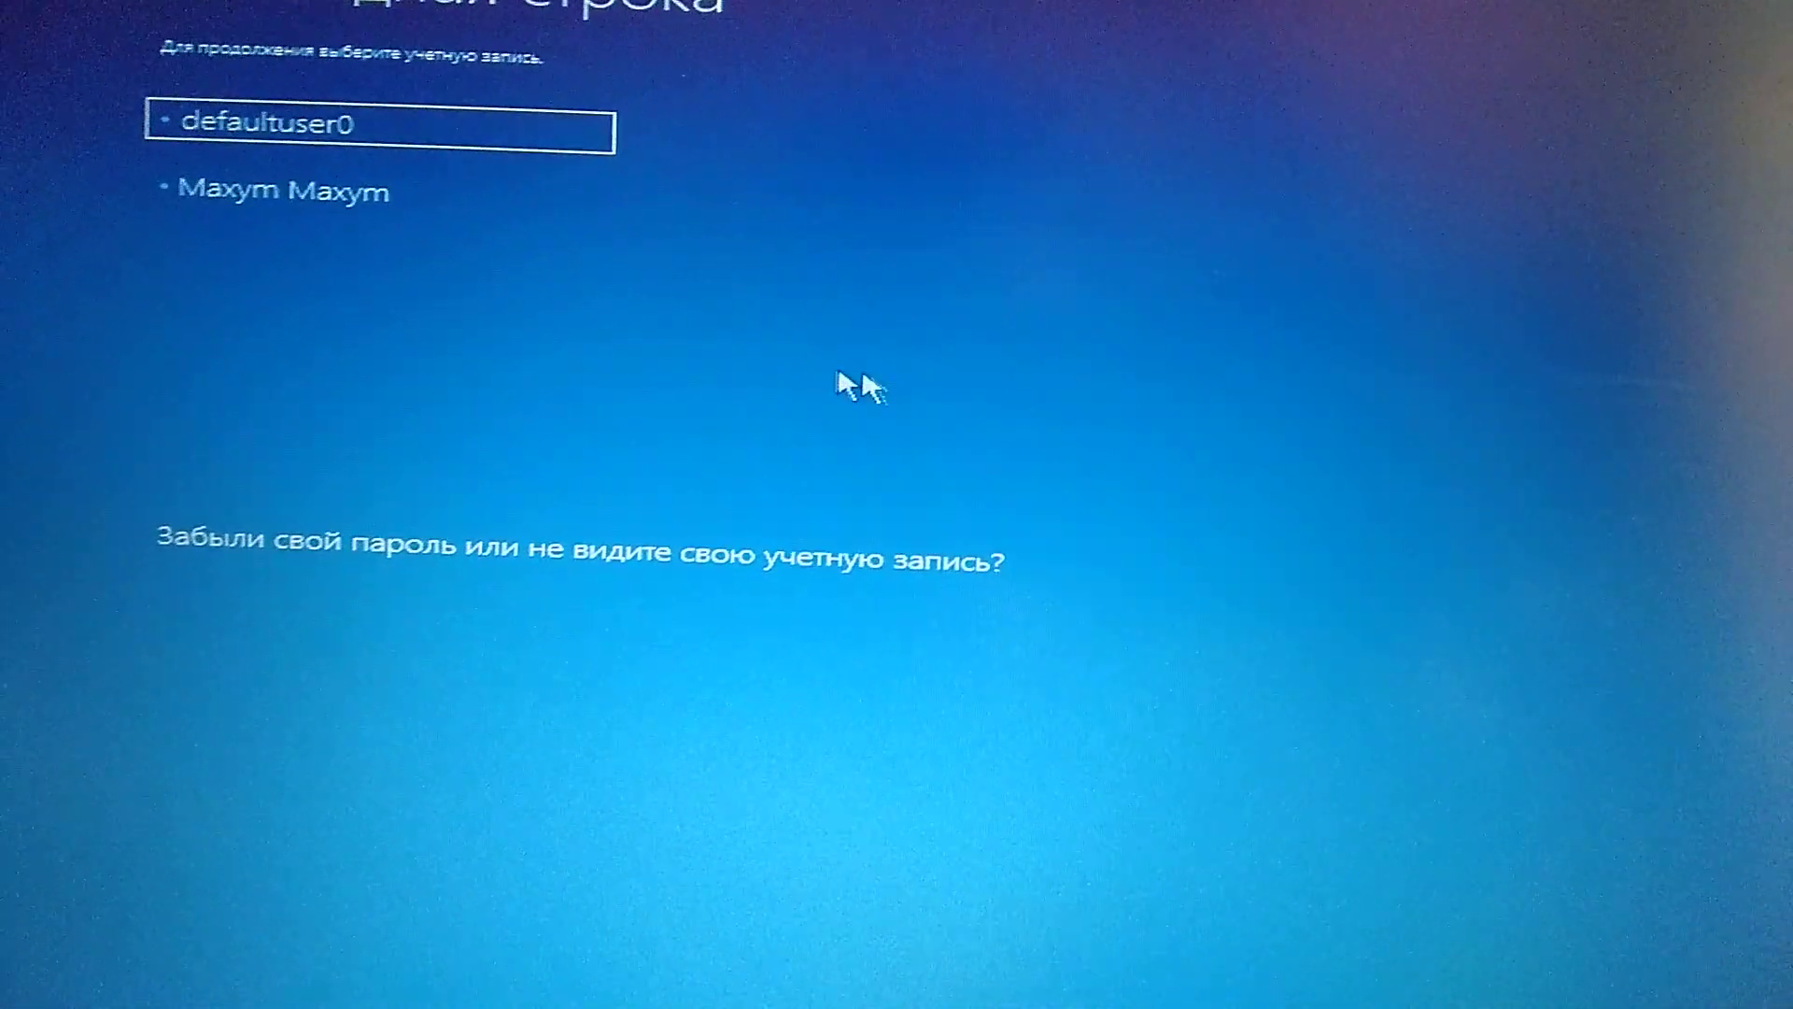
- Pick the personal user account to continue to the Command Prompt password prompt
click(442, 203)
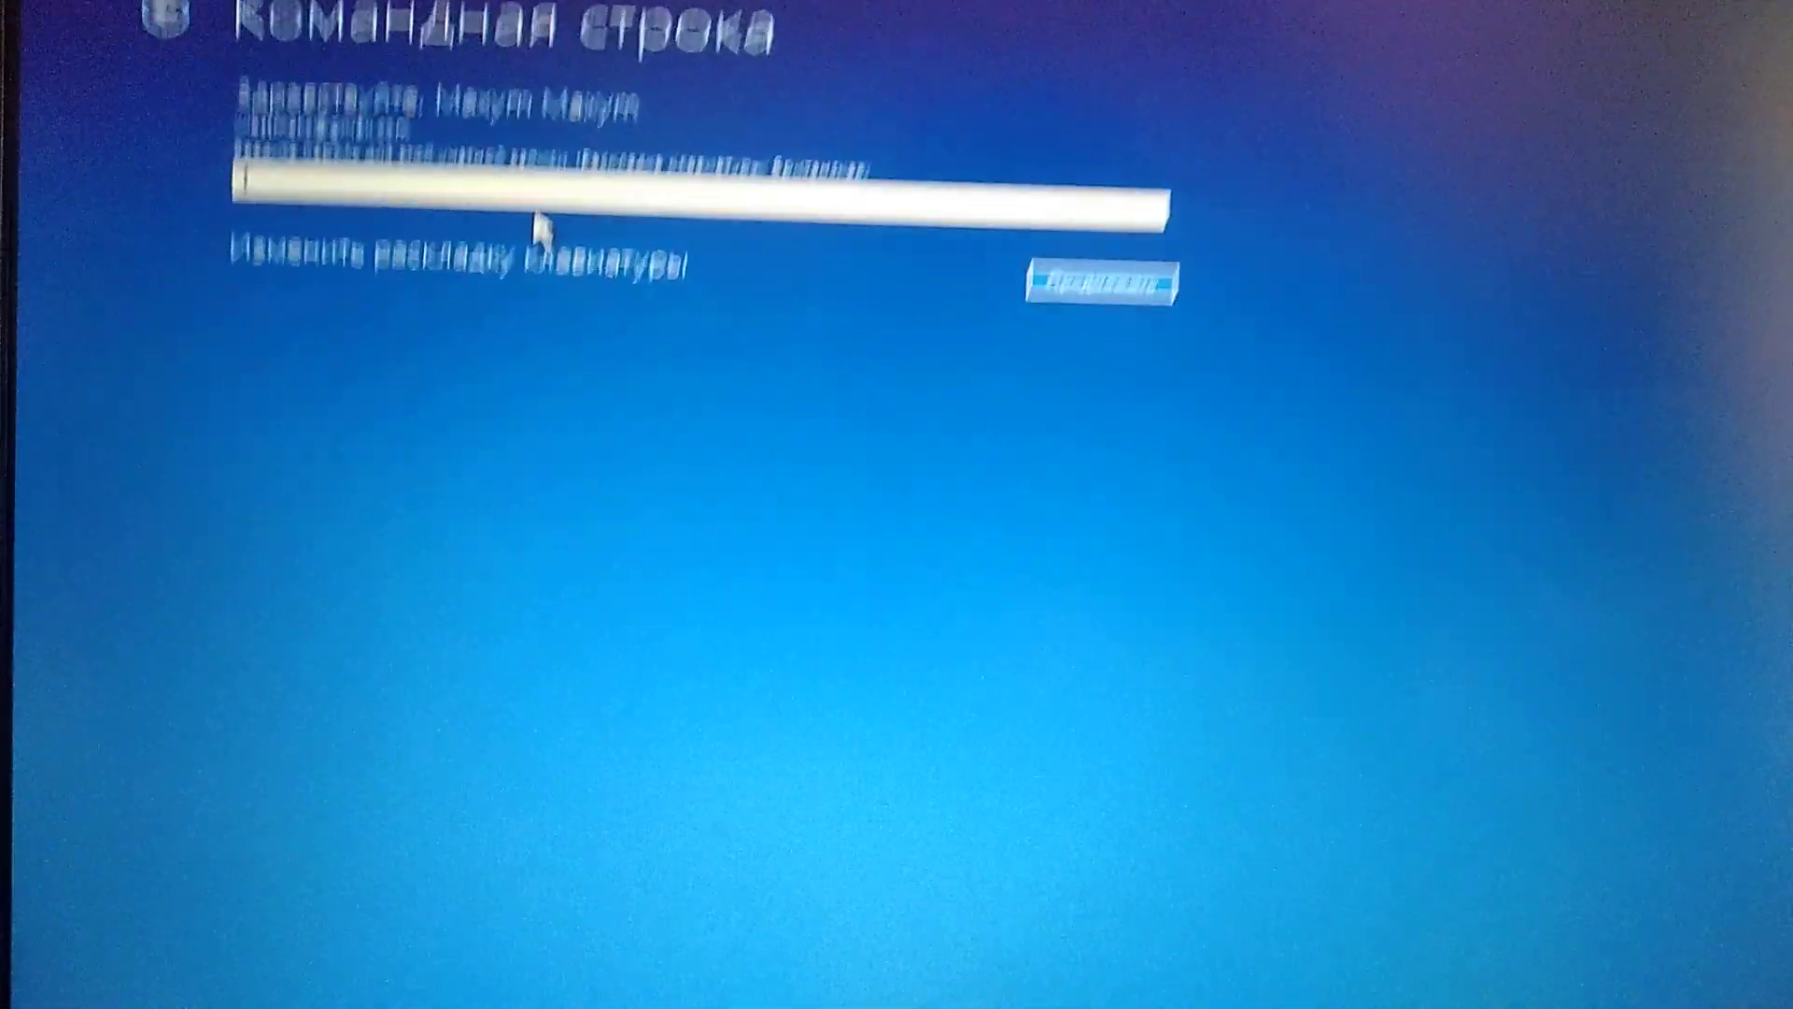
text(***)
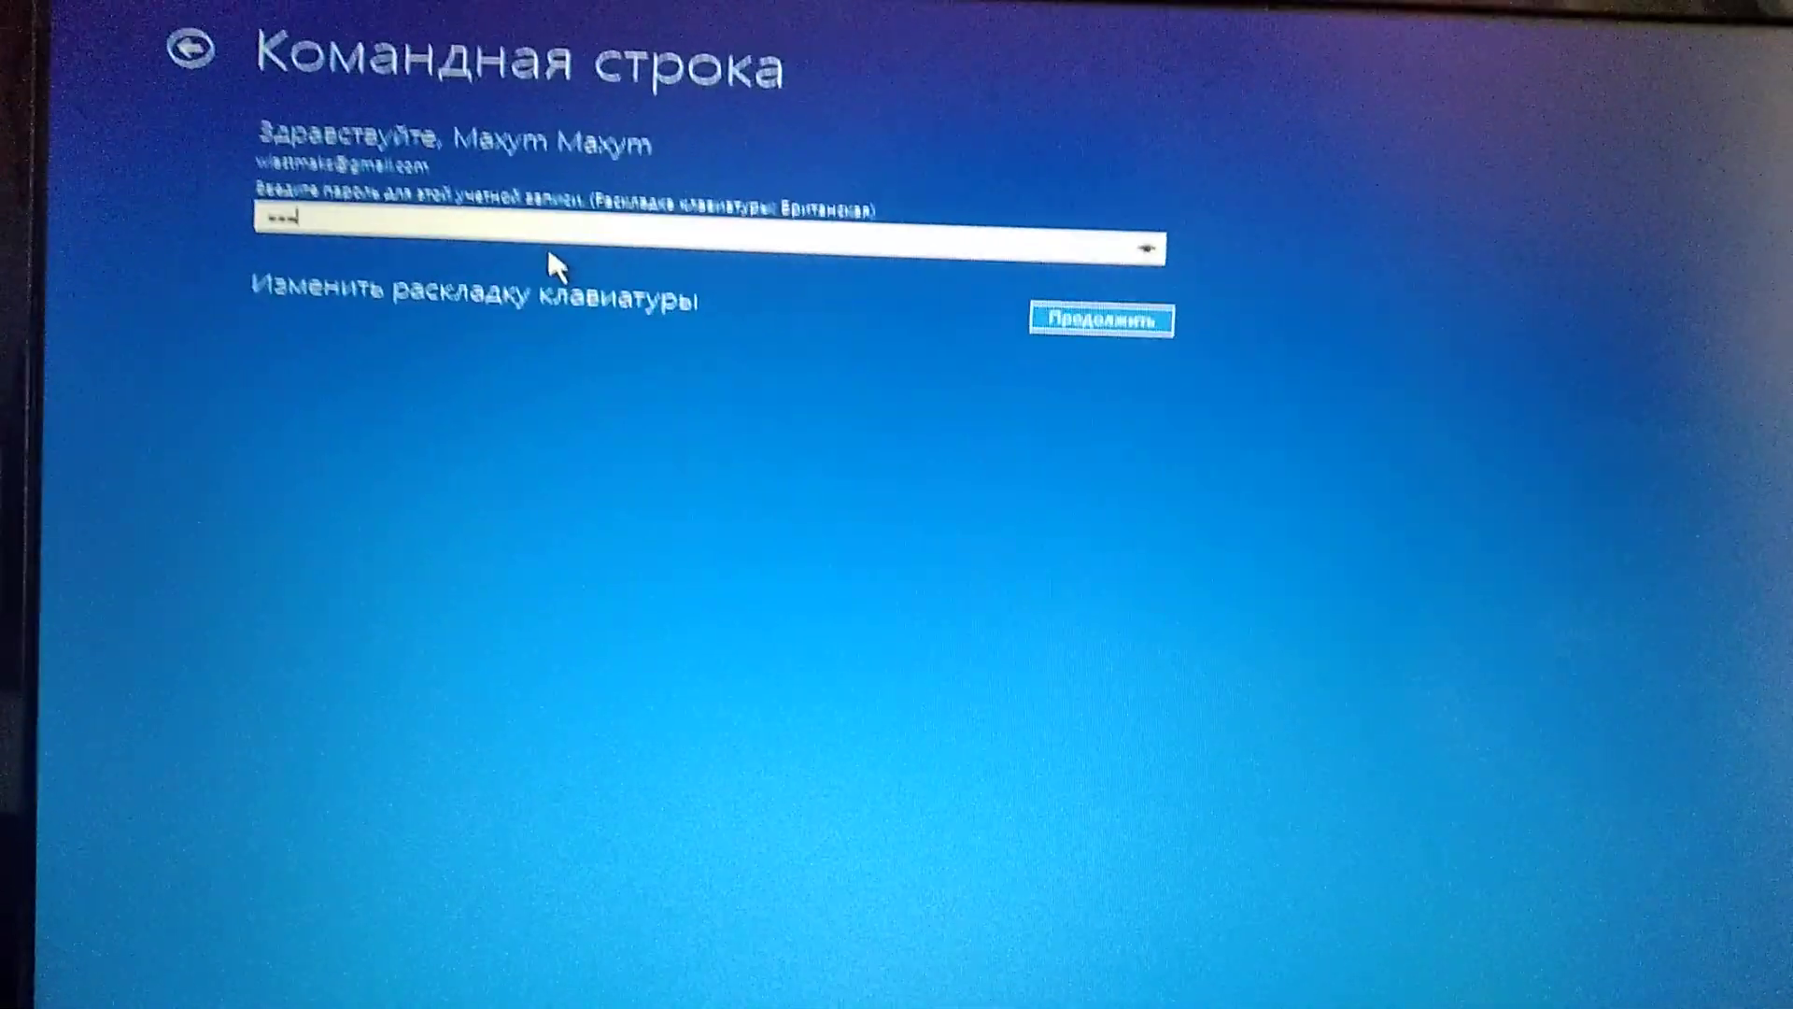
text(*****)
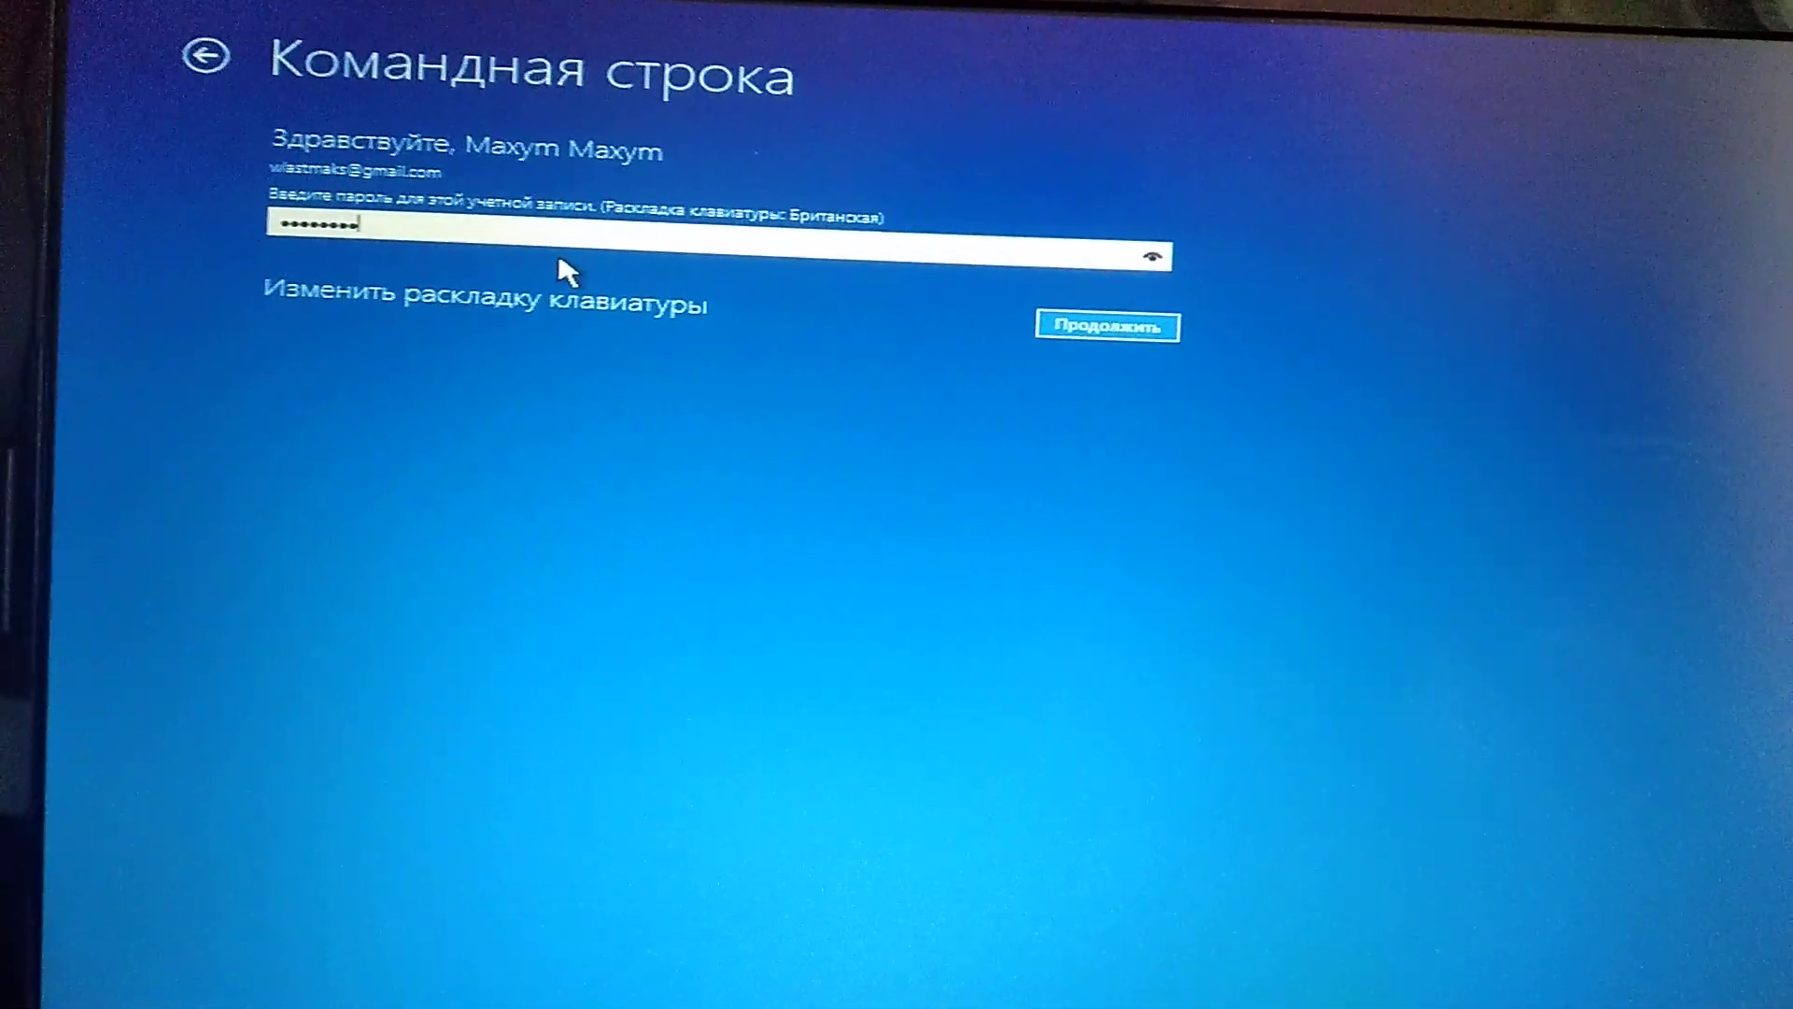
text(******)
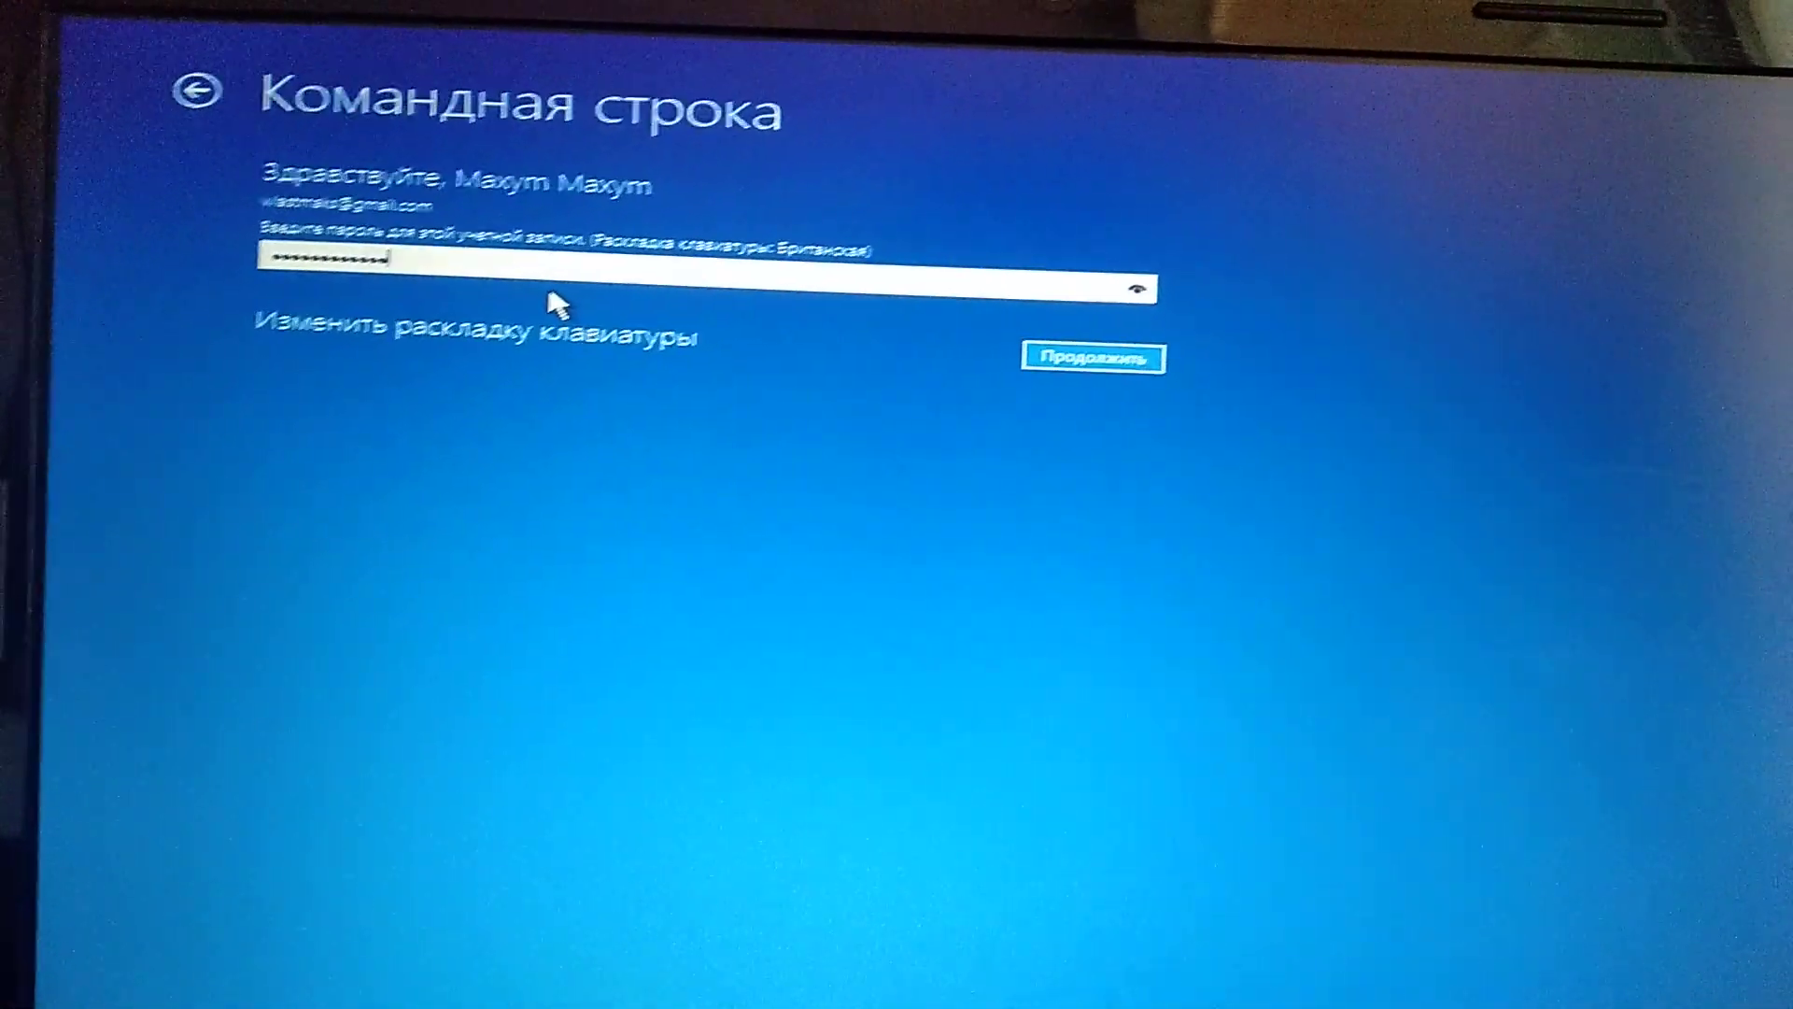
text(******)
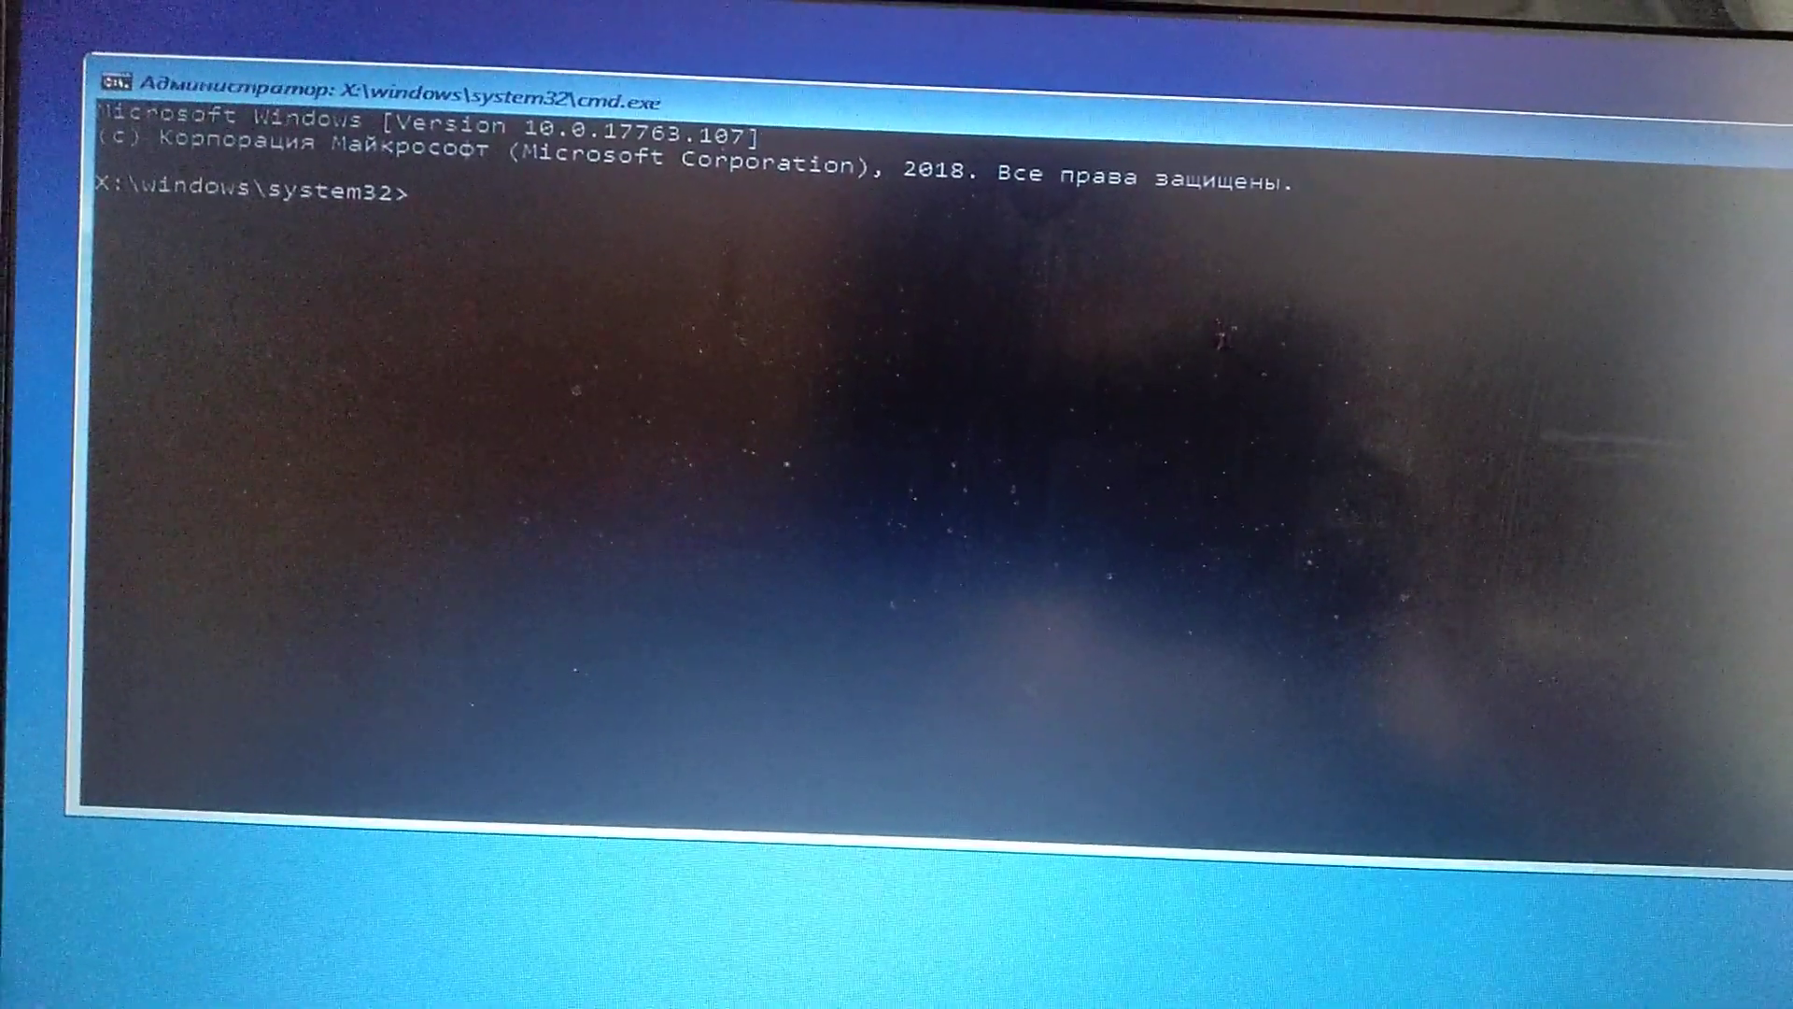
text(bootr)
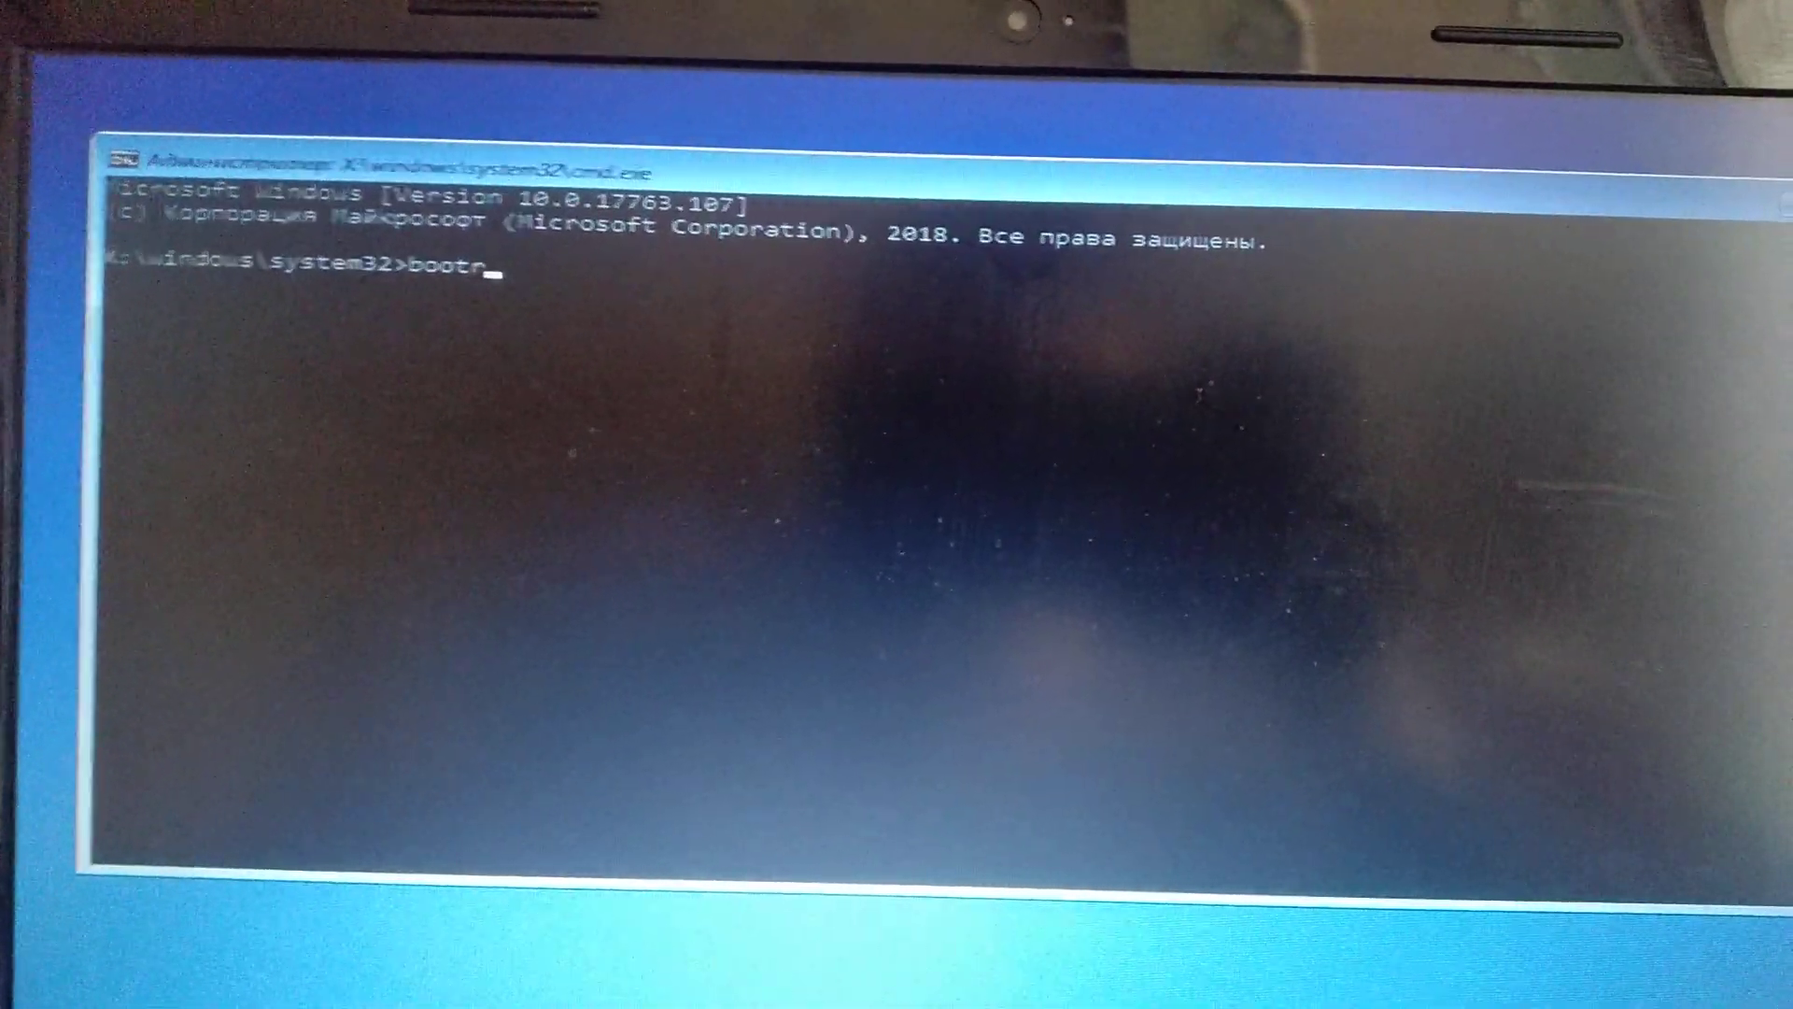
text(ec /f)
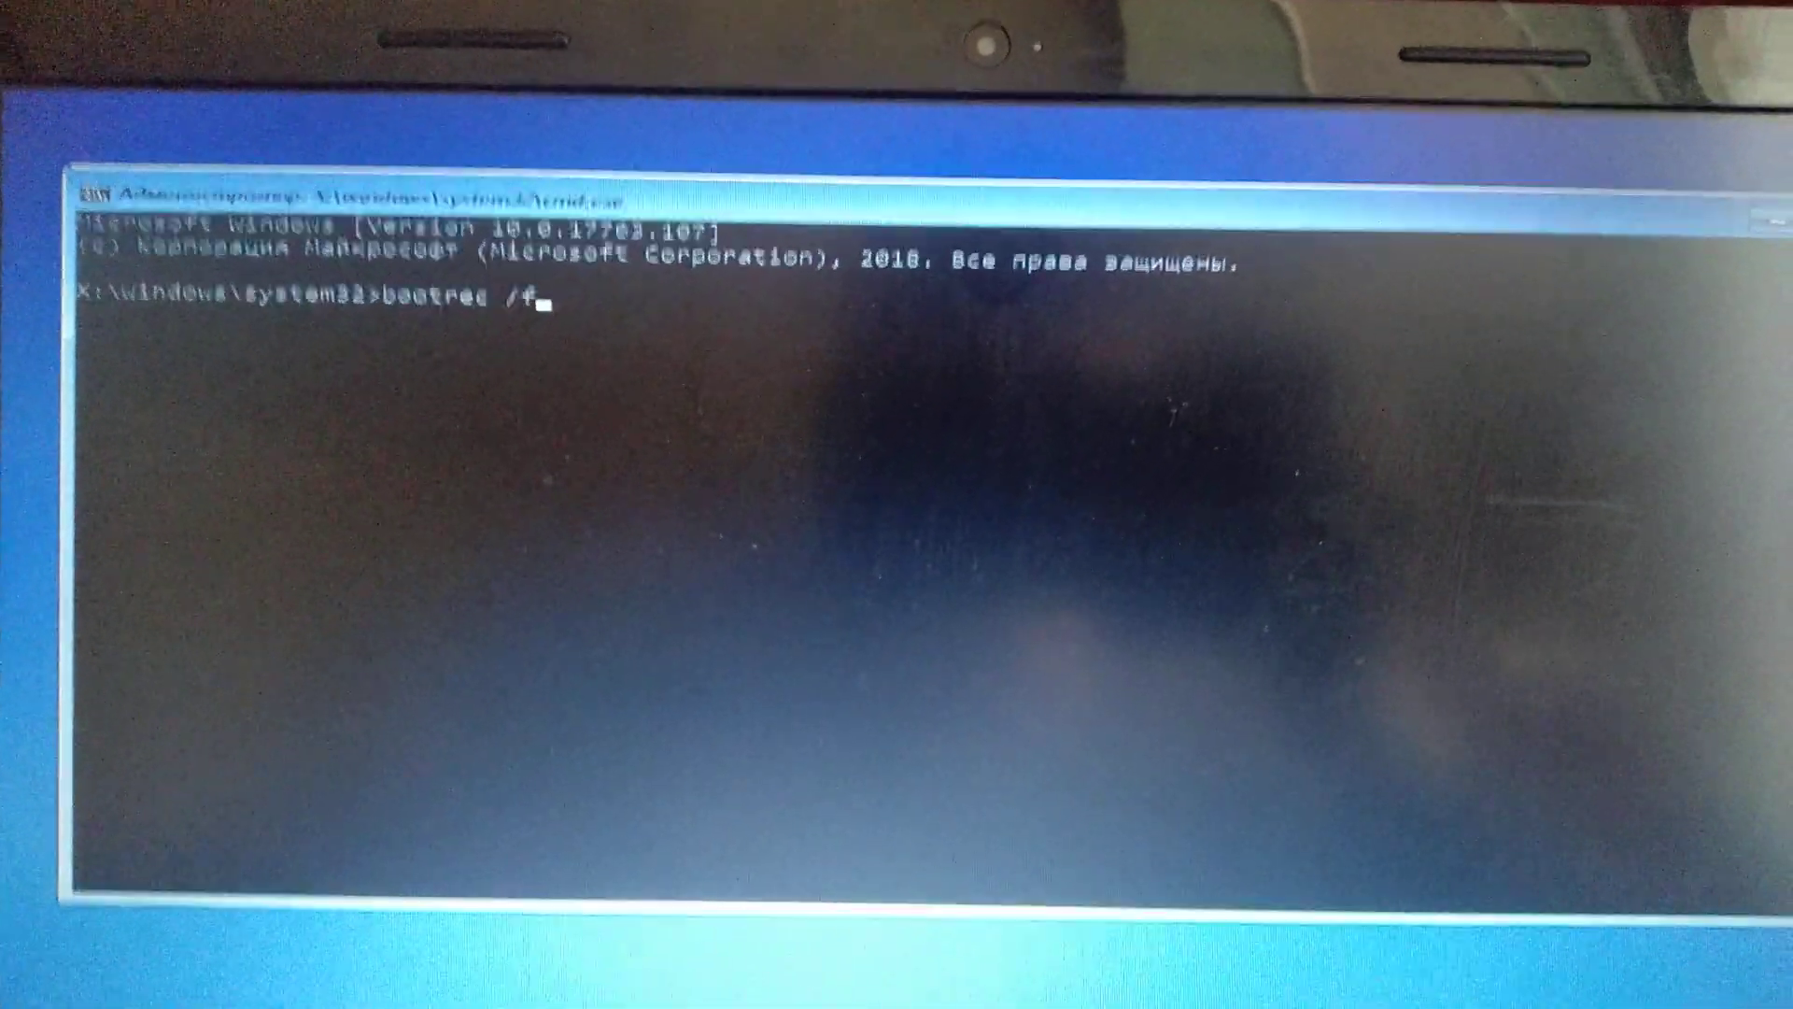
text(ixboot)
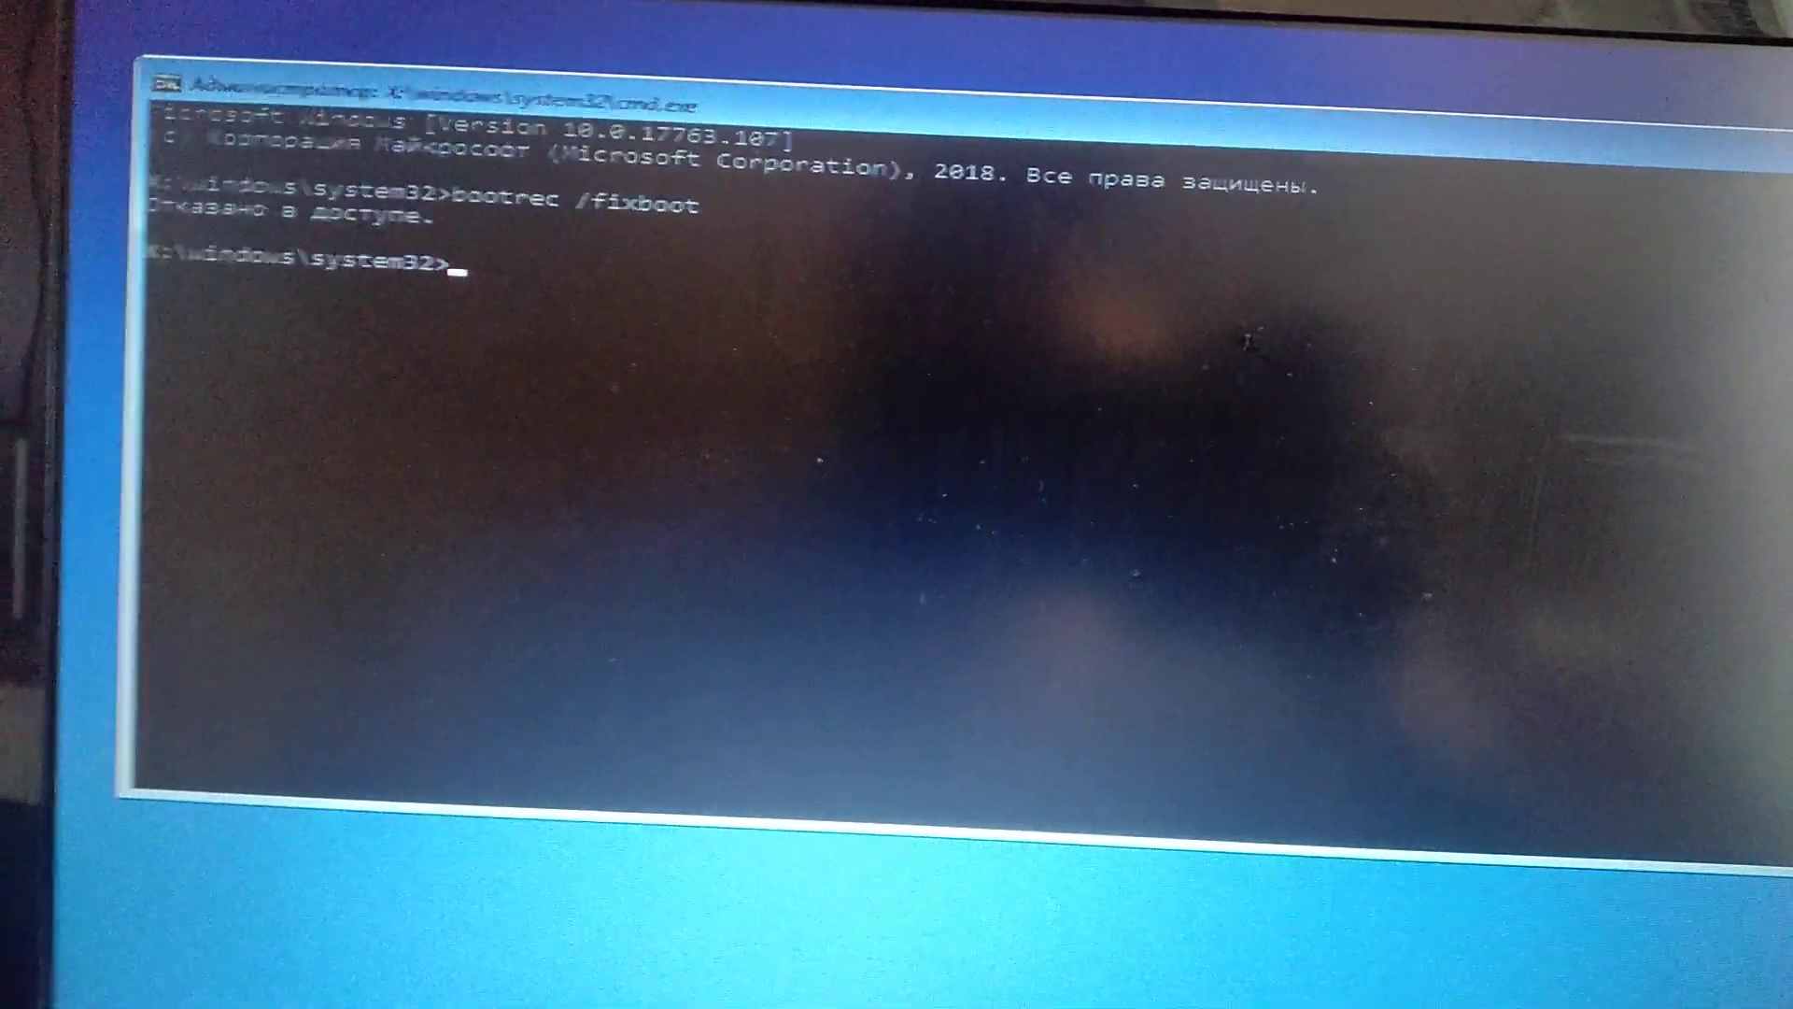
text(boootre)
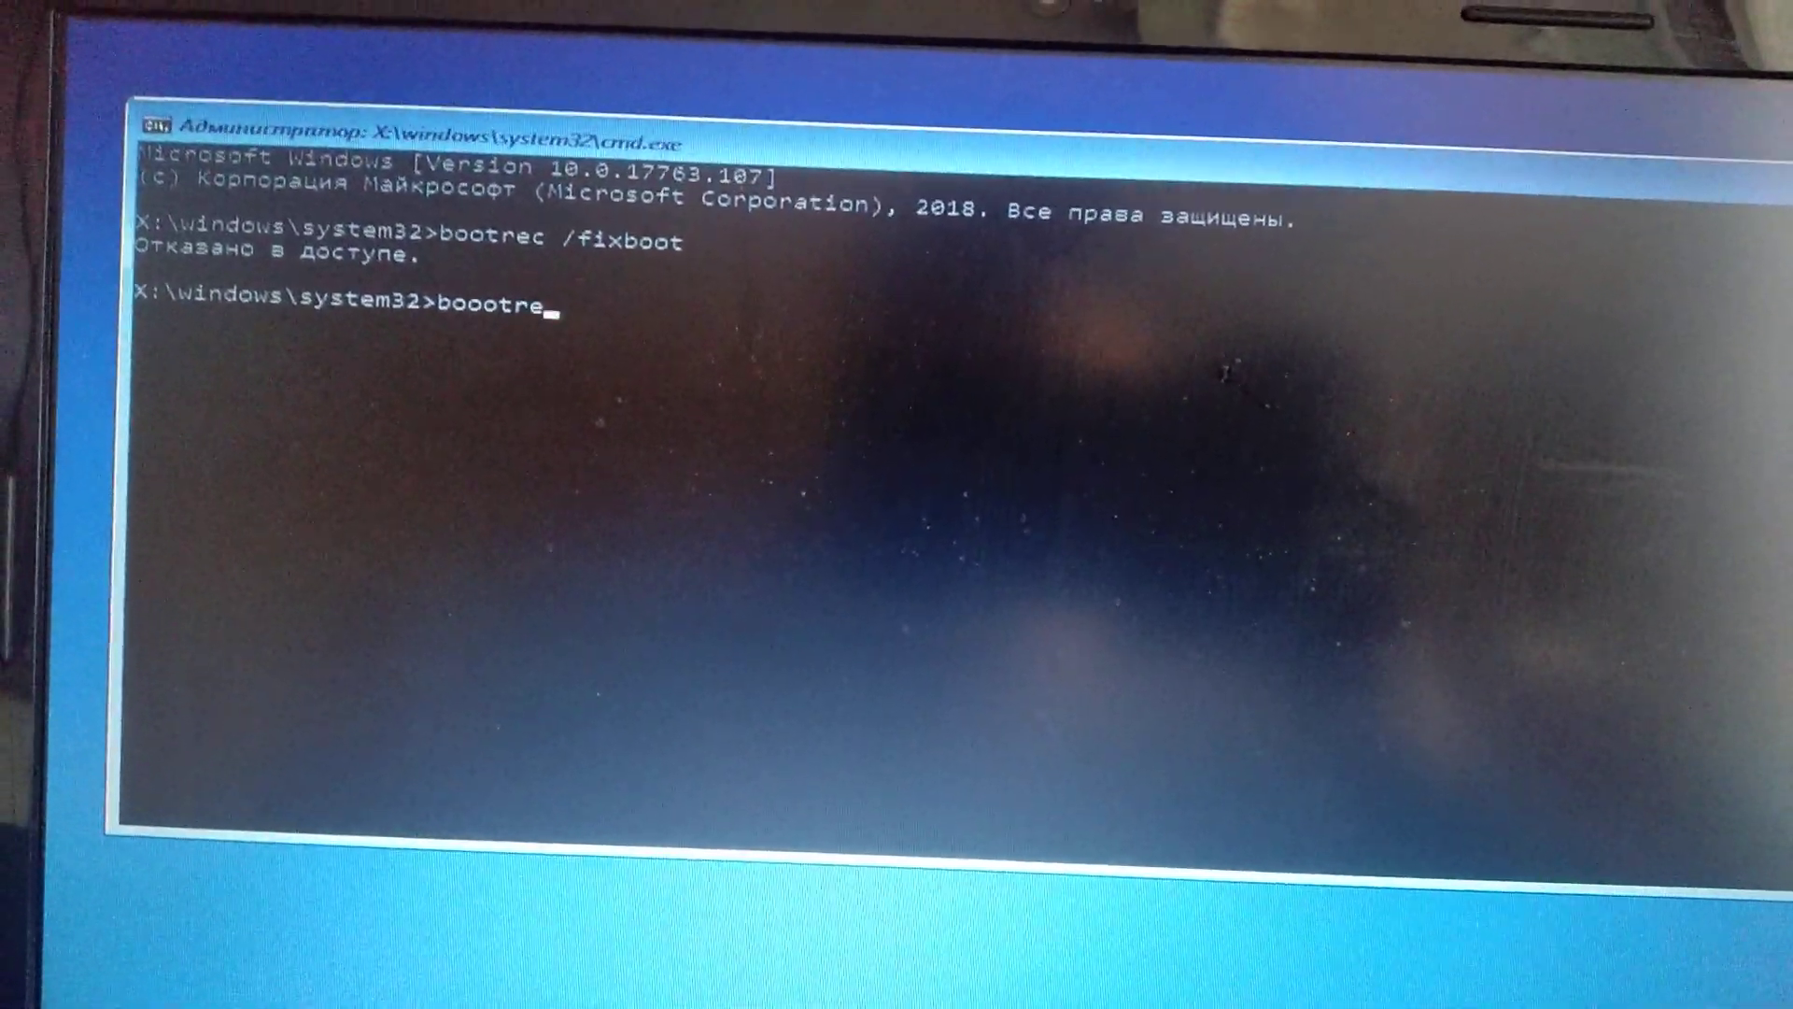
text(c)
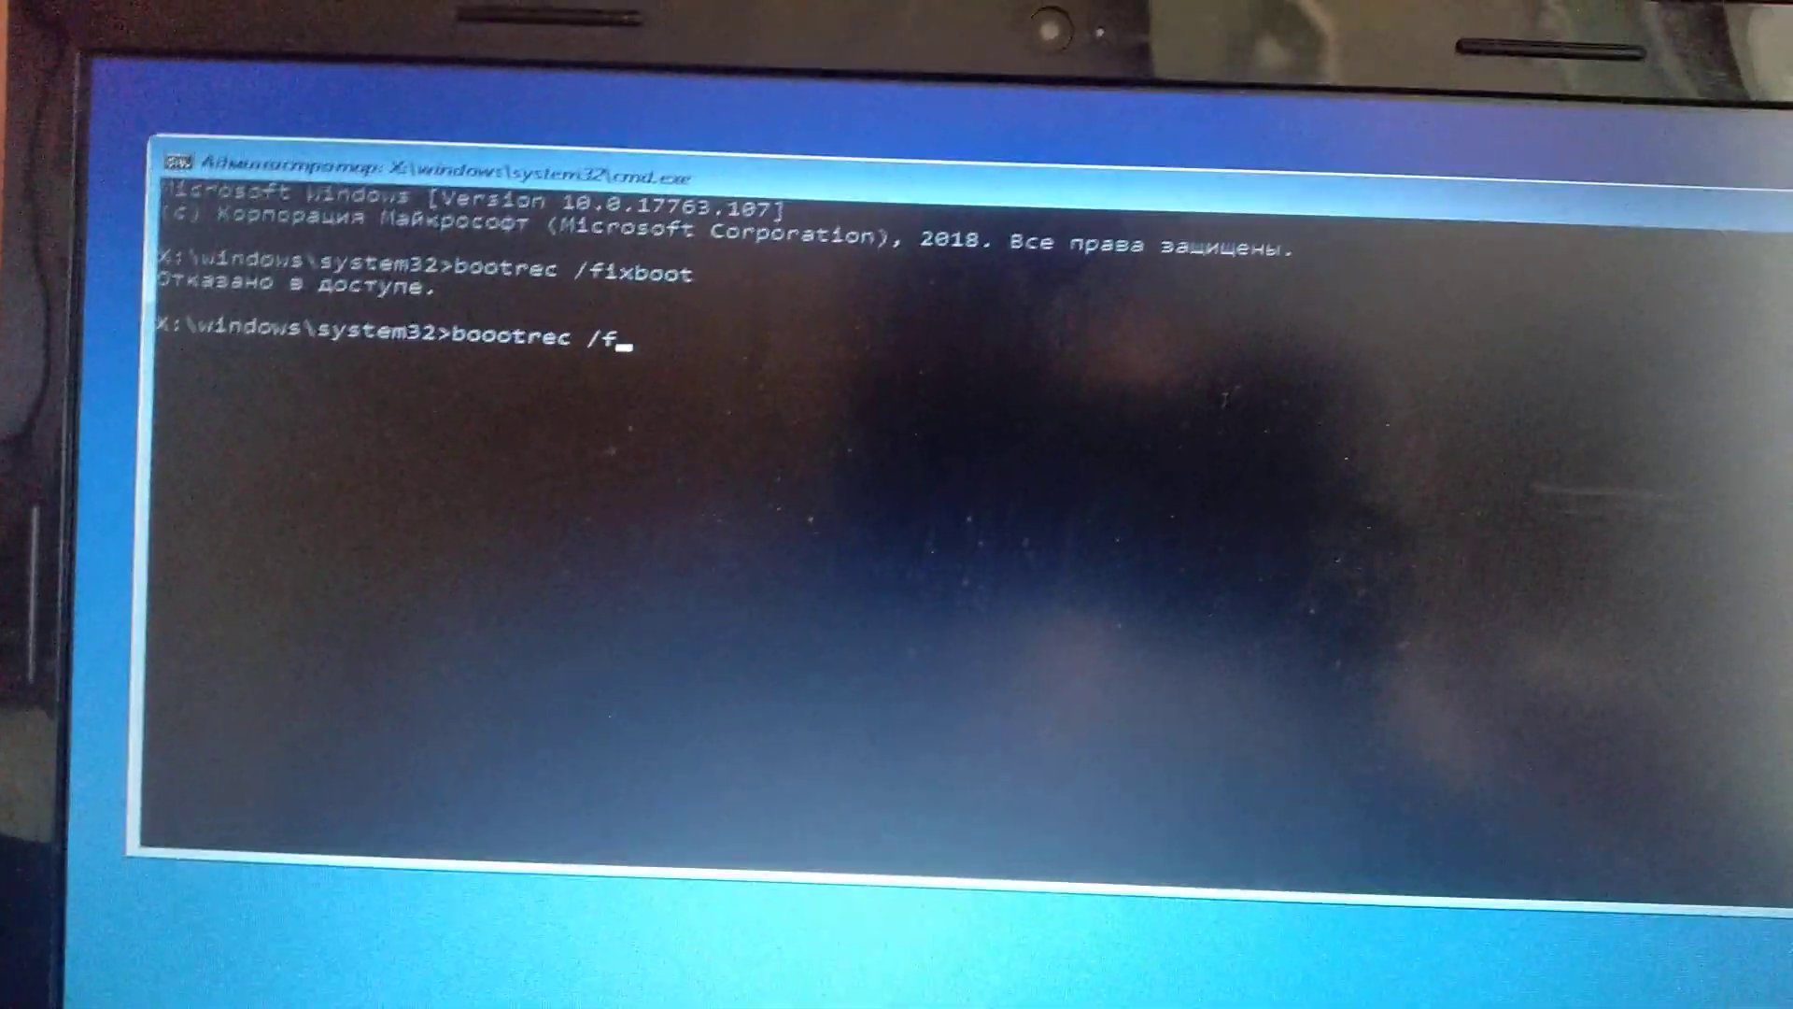
text(ixmb)
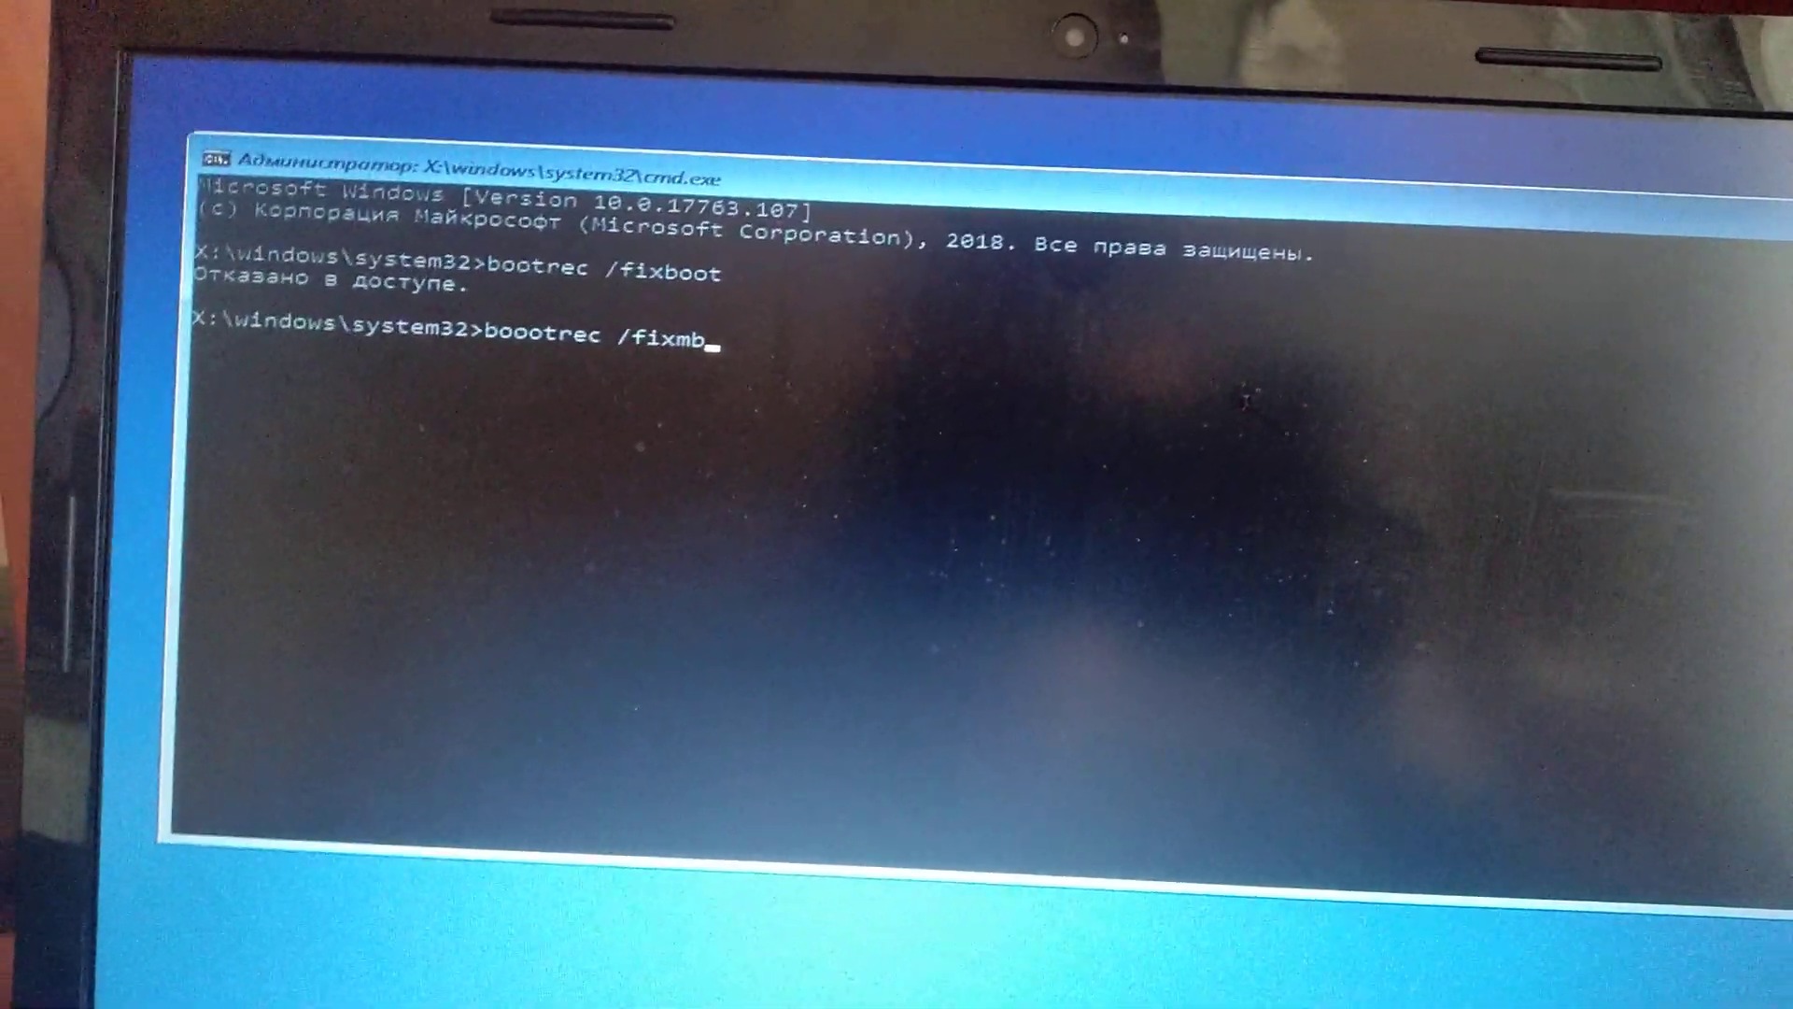
text(r)
- Run the bootrec boot-record repairs, rerunning the mistyped command until bootrec /fixmbr succeeds
key(Return)
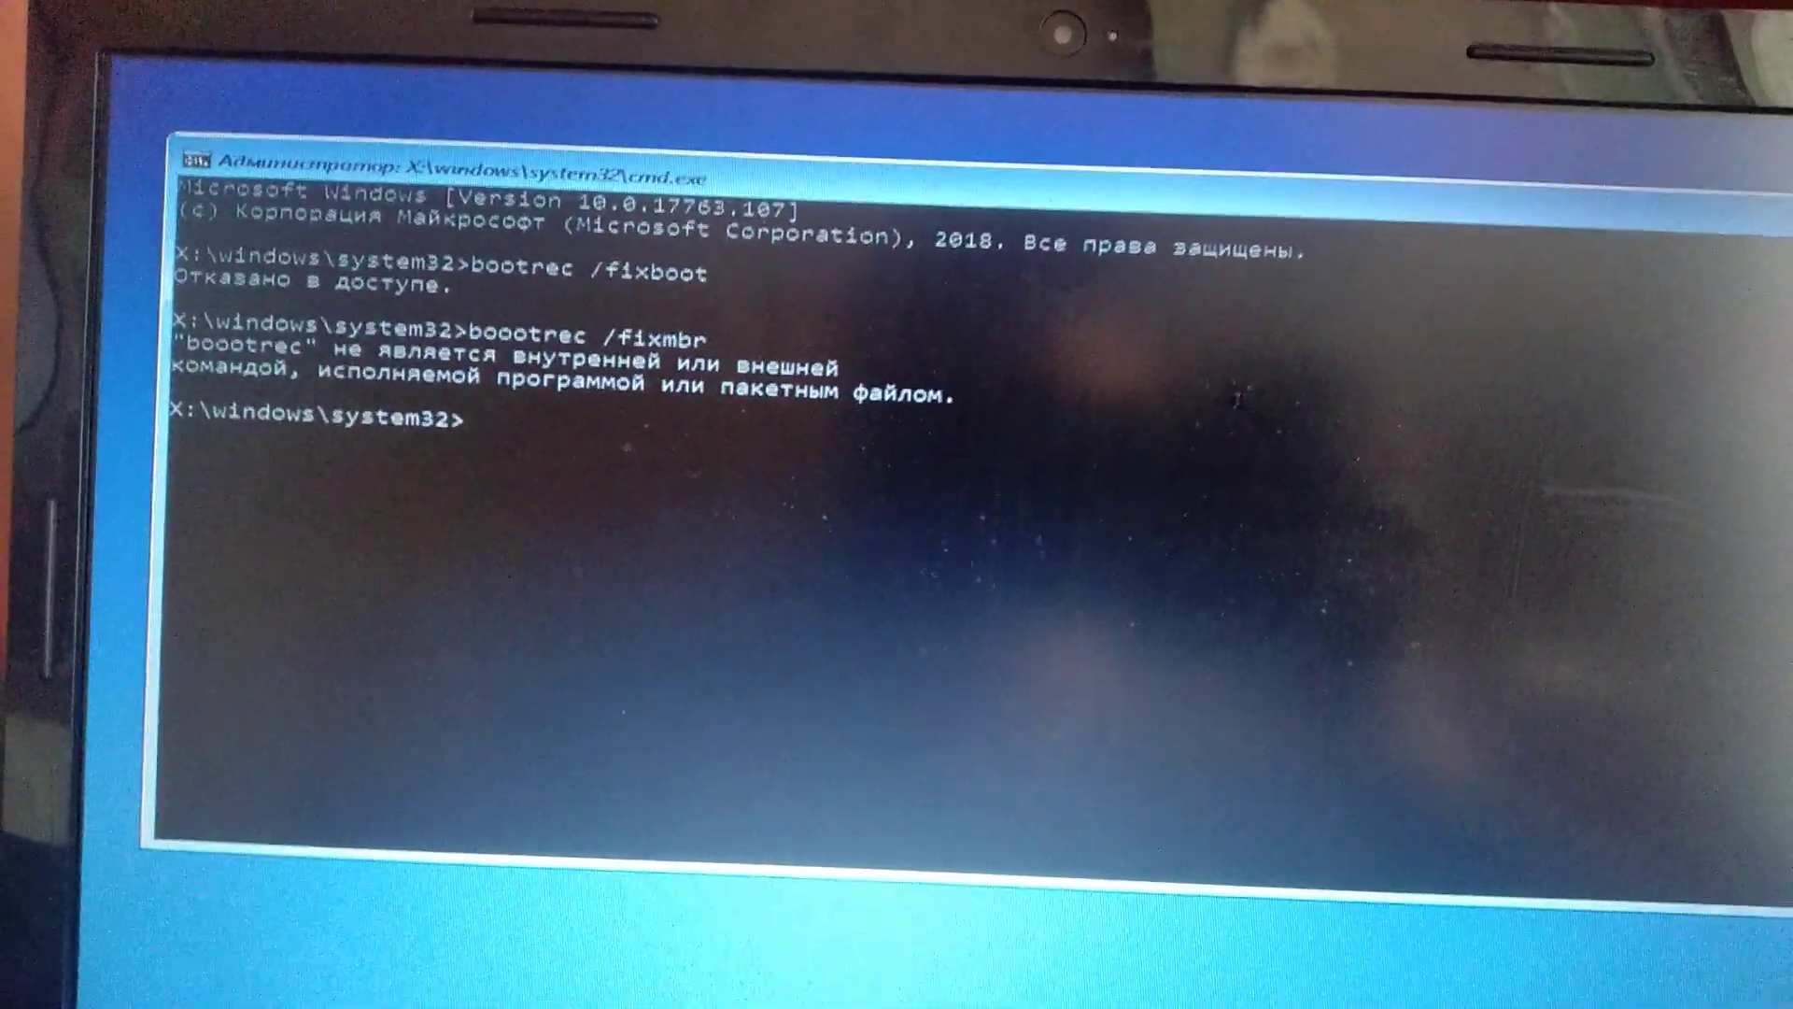
text(boot)
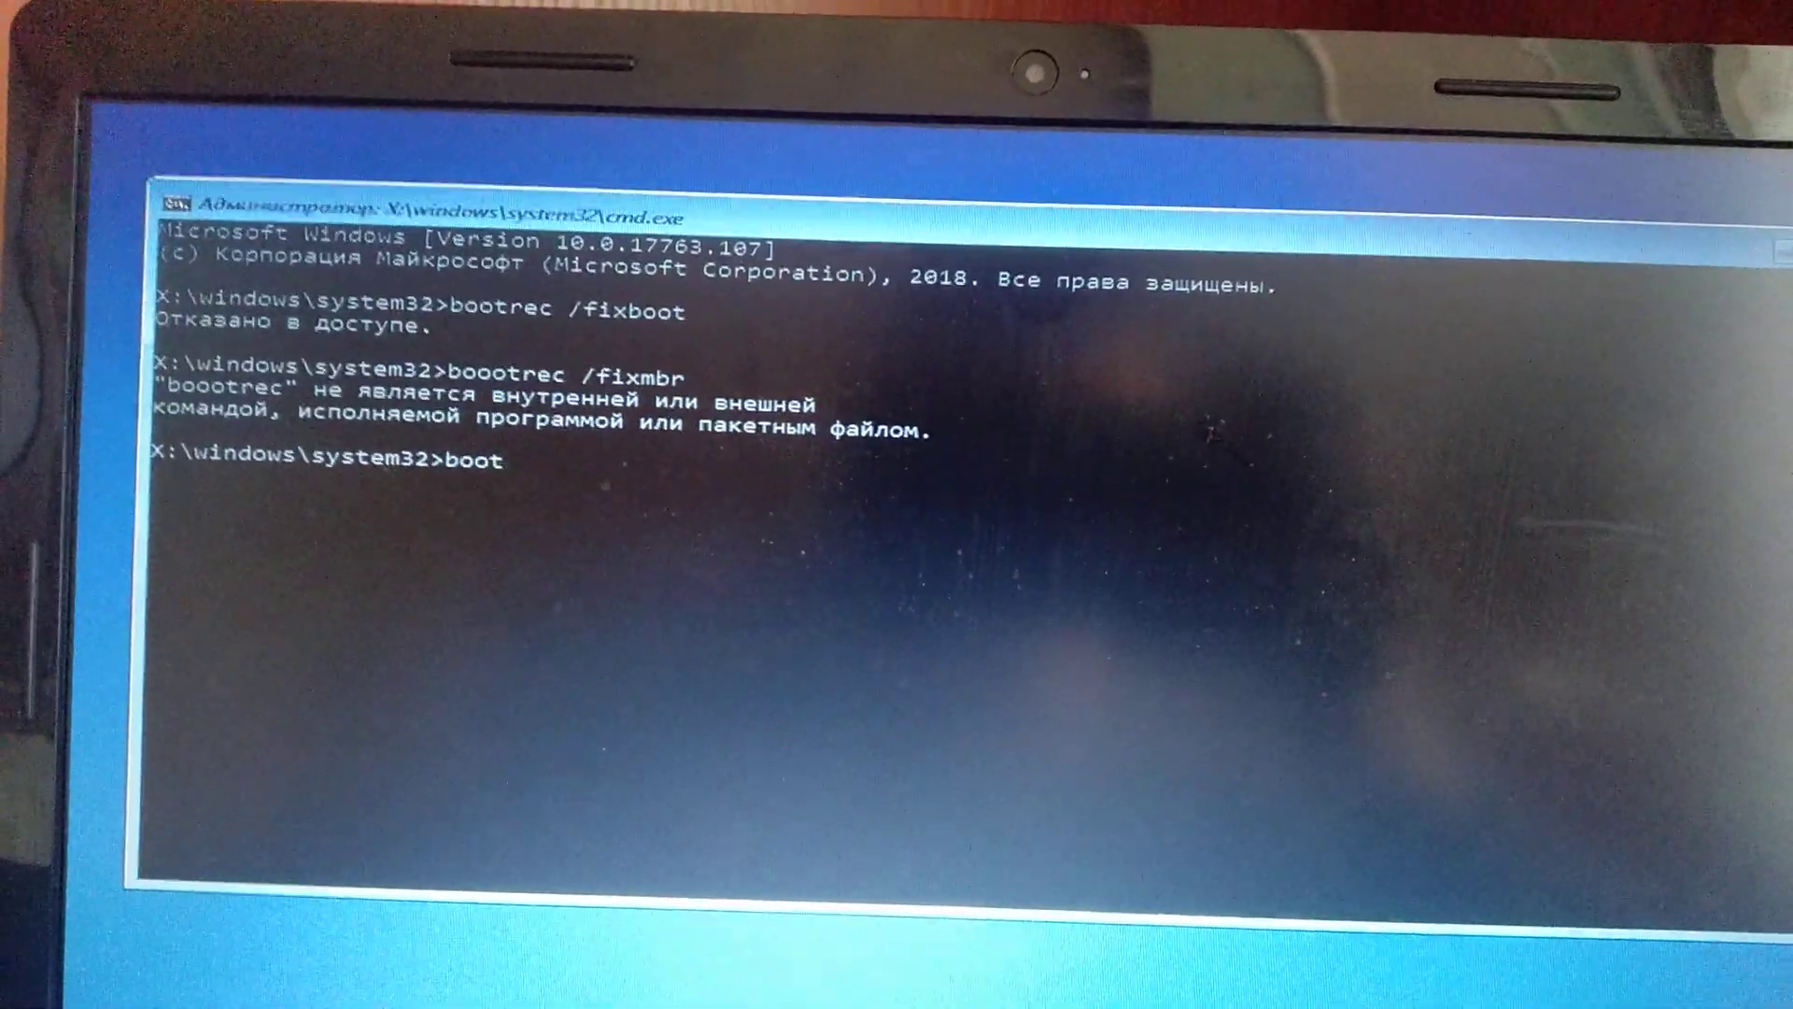
text(rec )
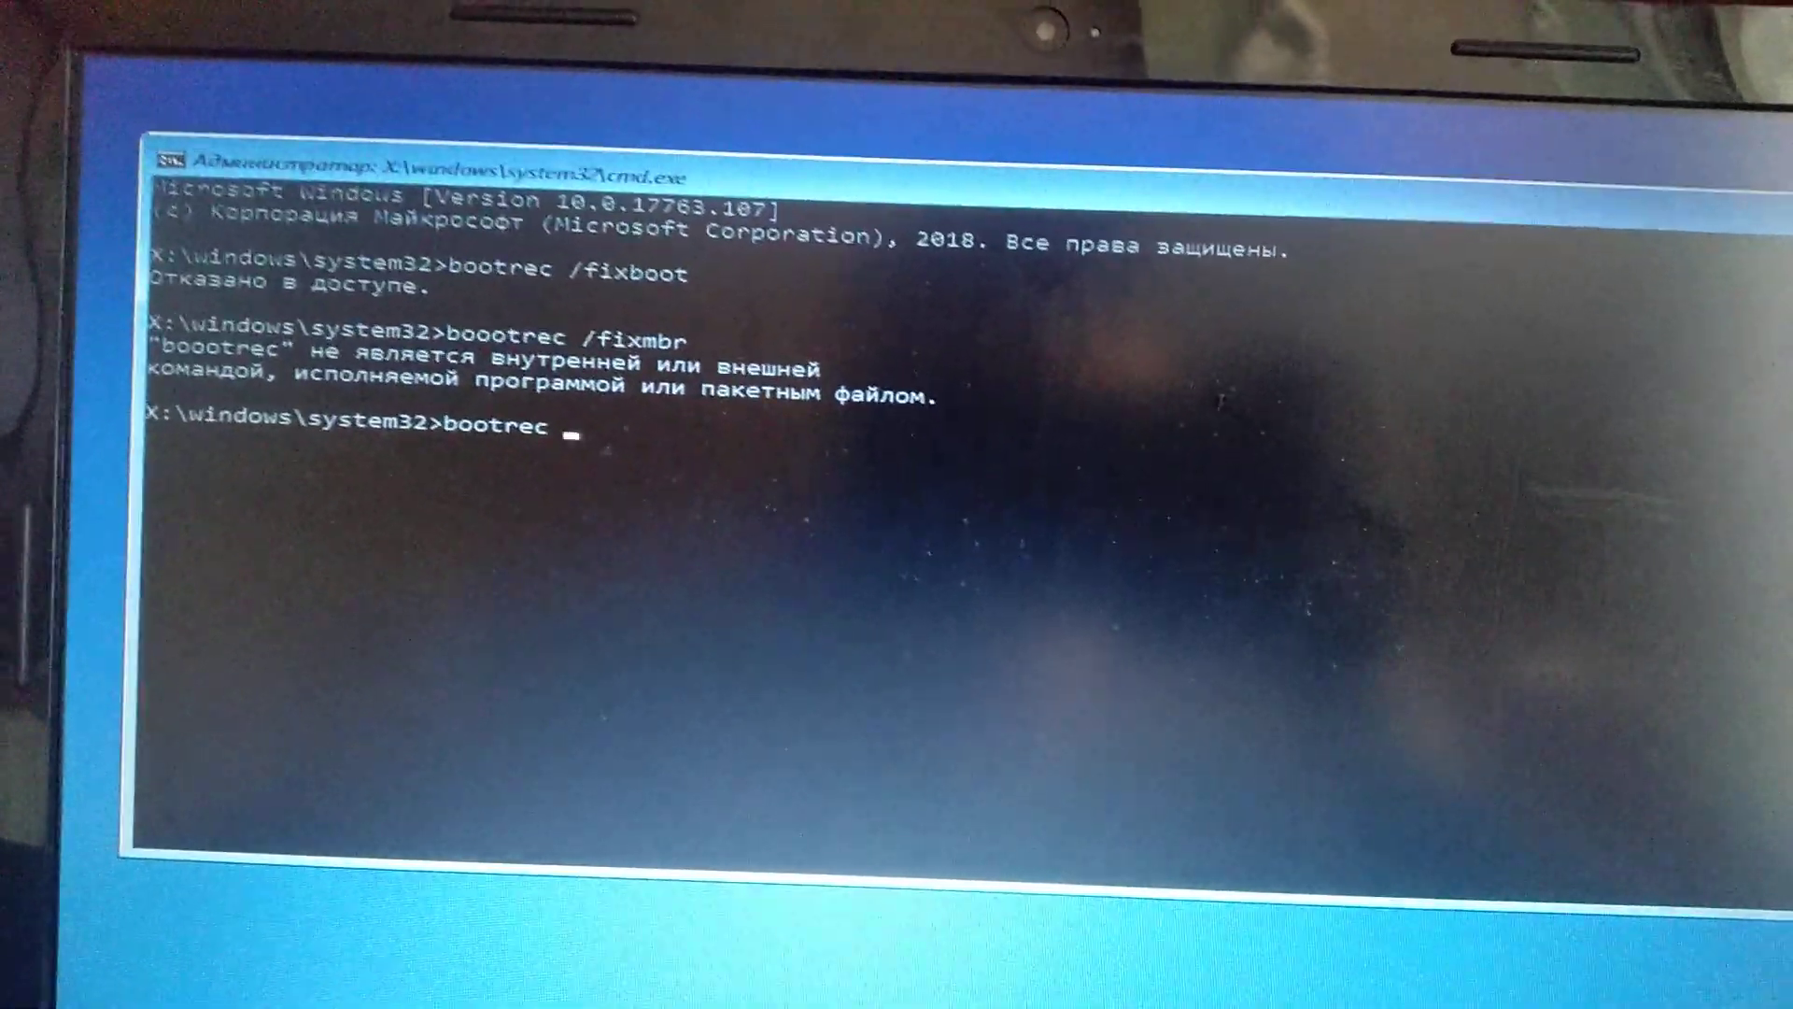
text(/fi)
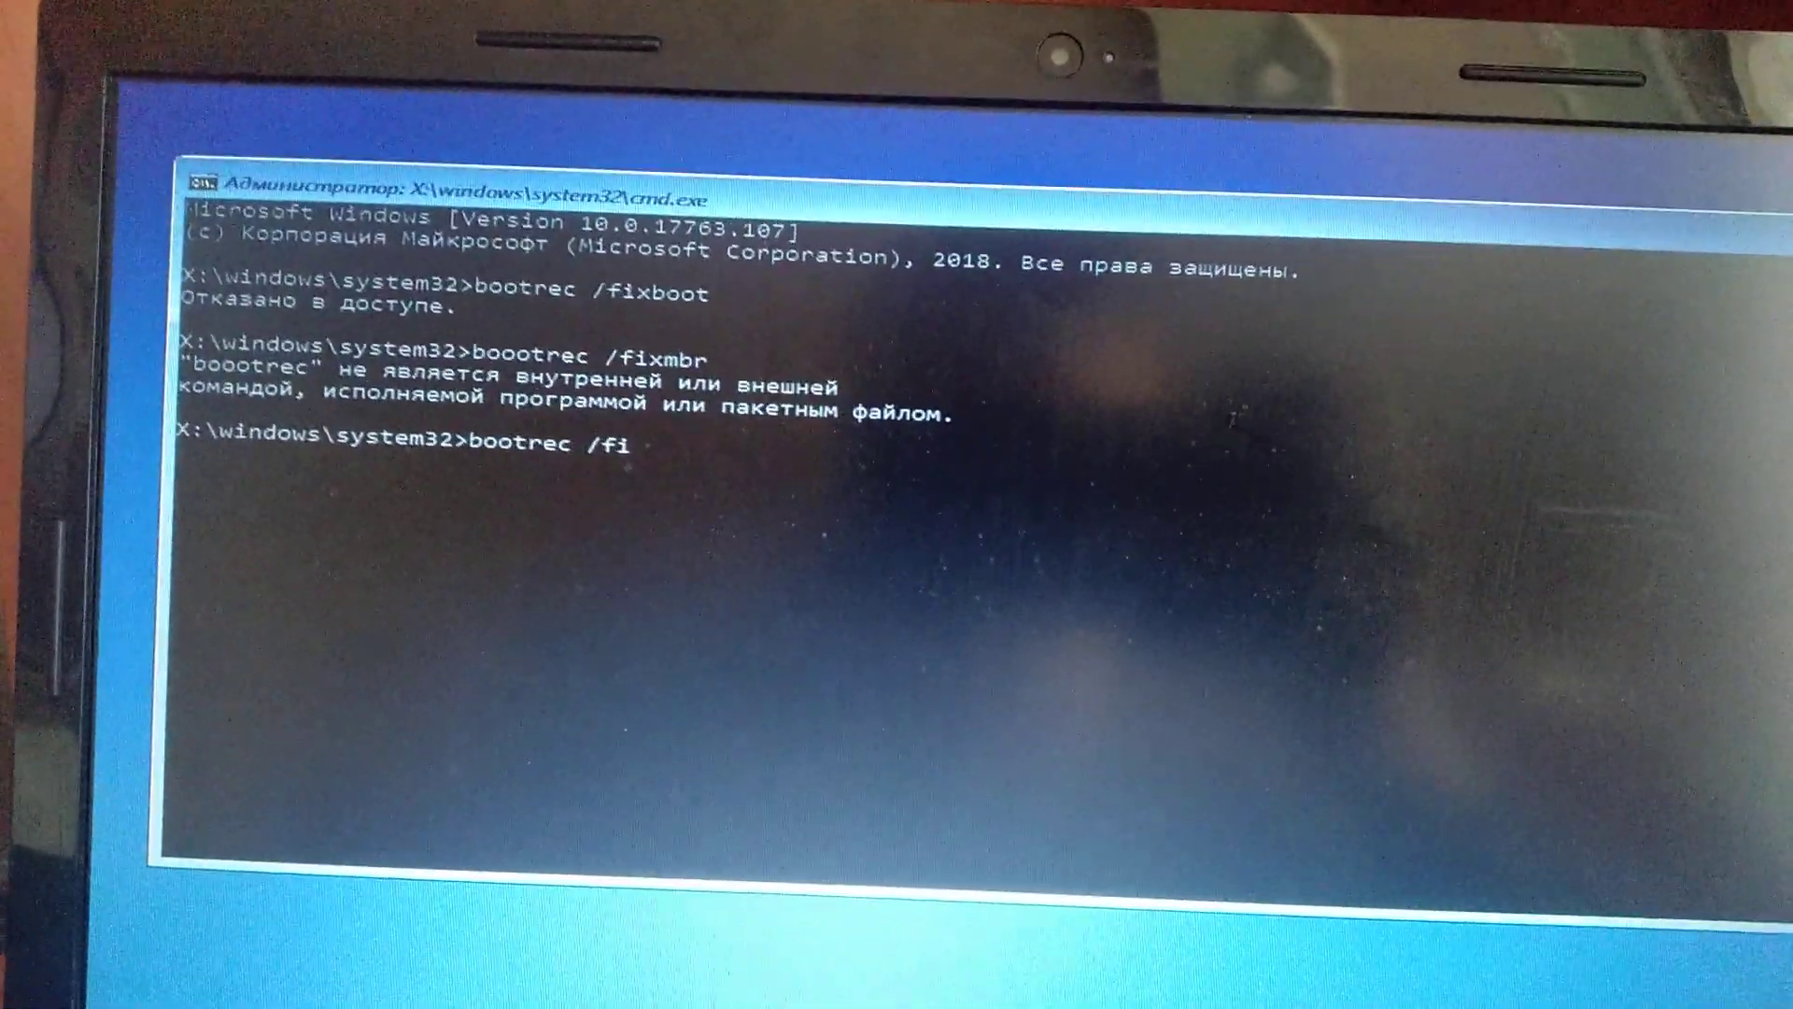
text(xmb)
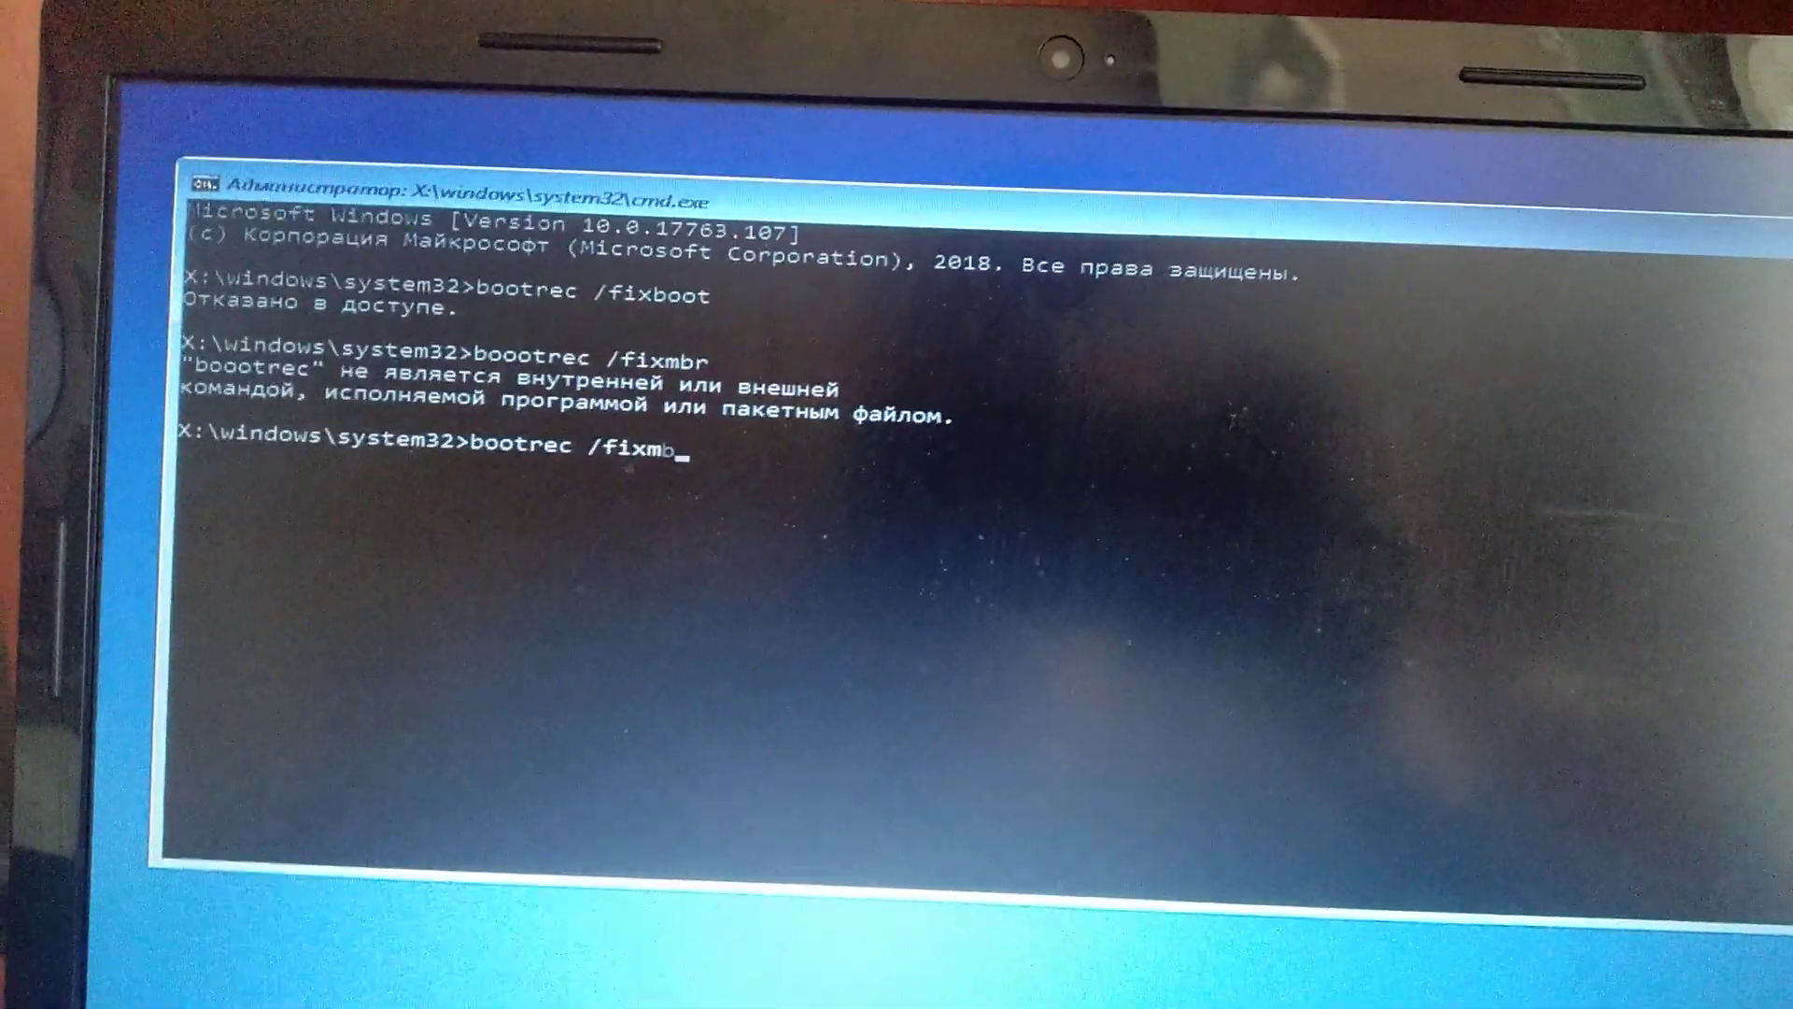
text(r)
key(Return)
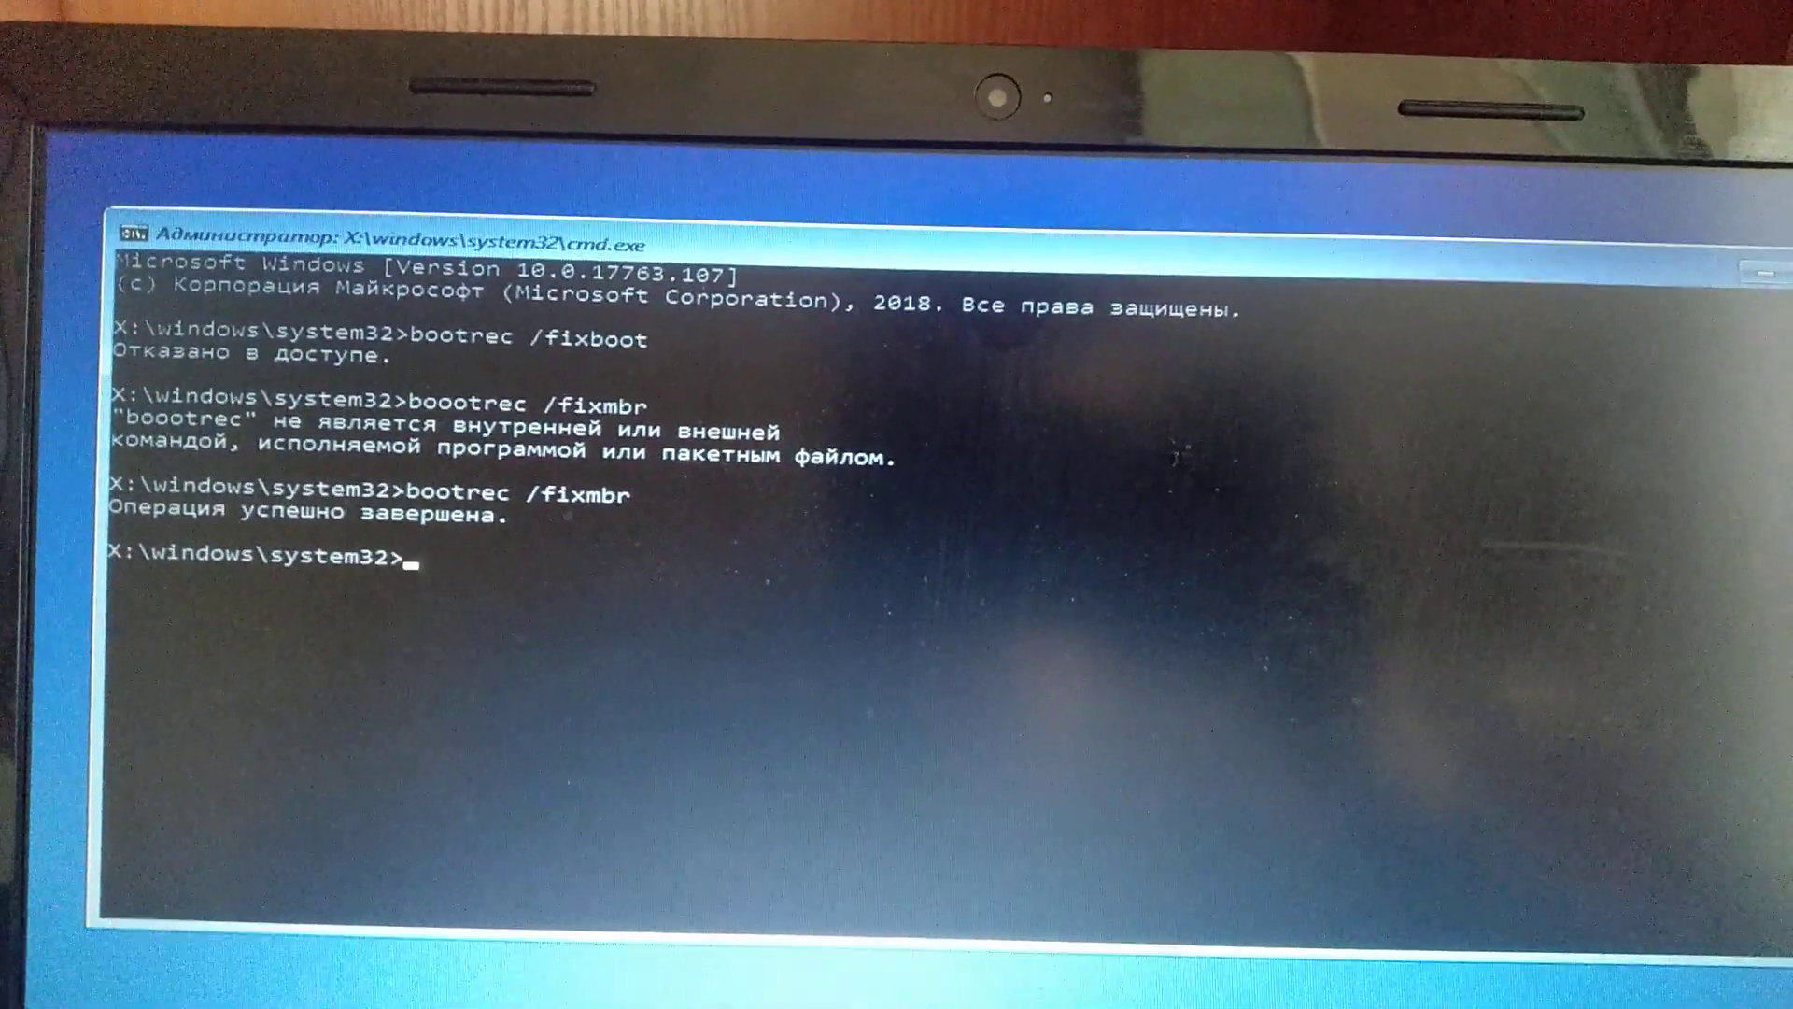
text(bootrec /rebui)
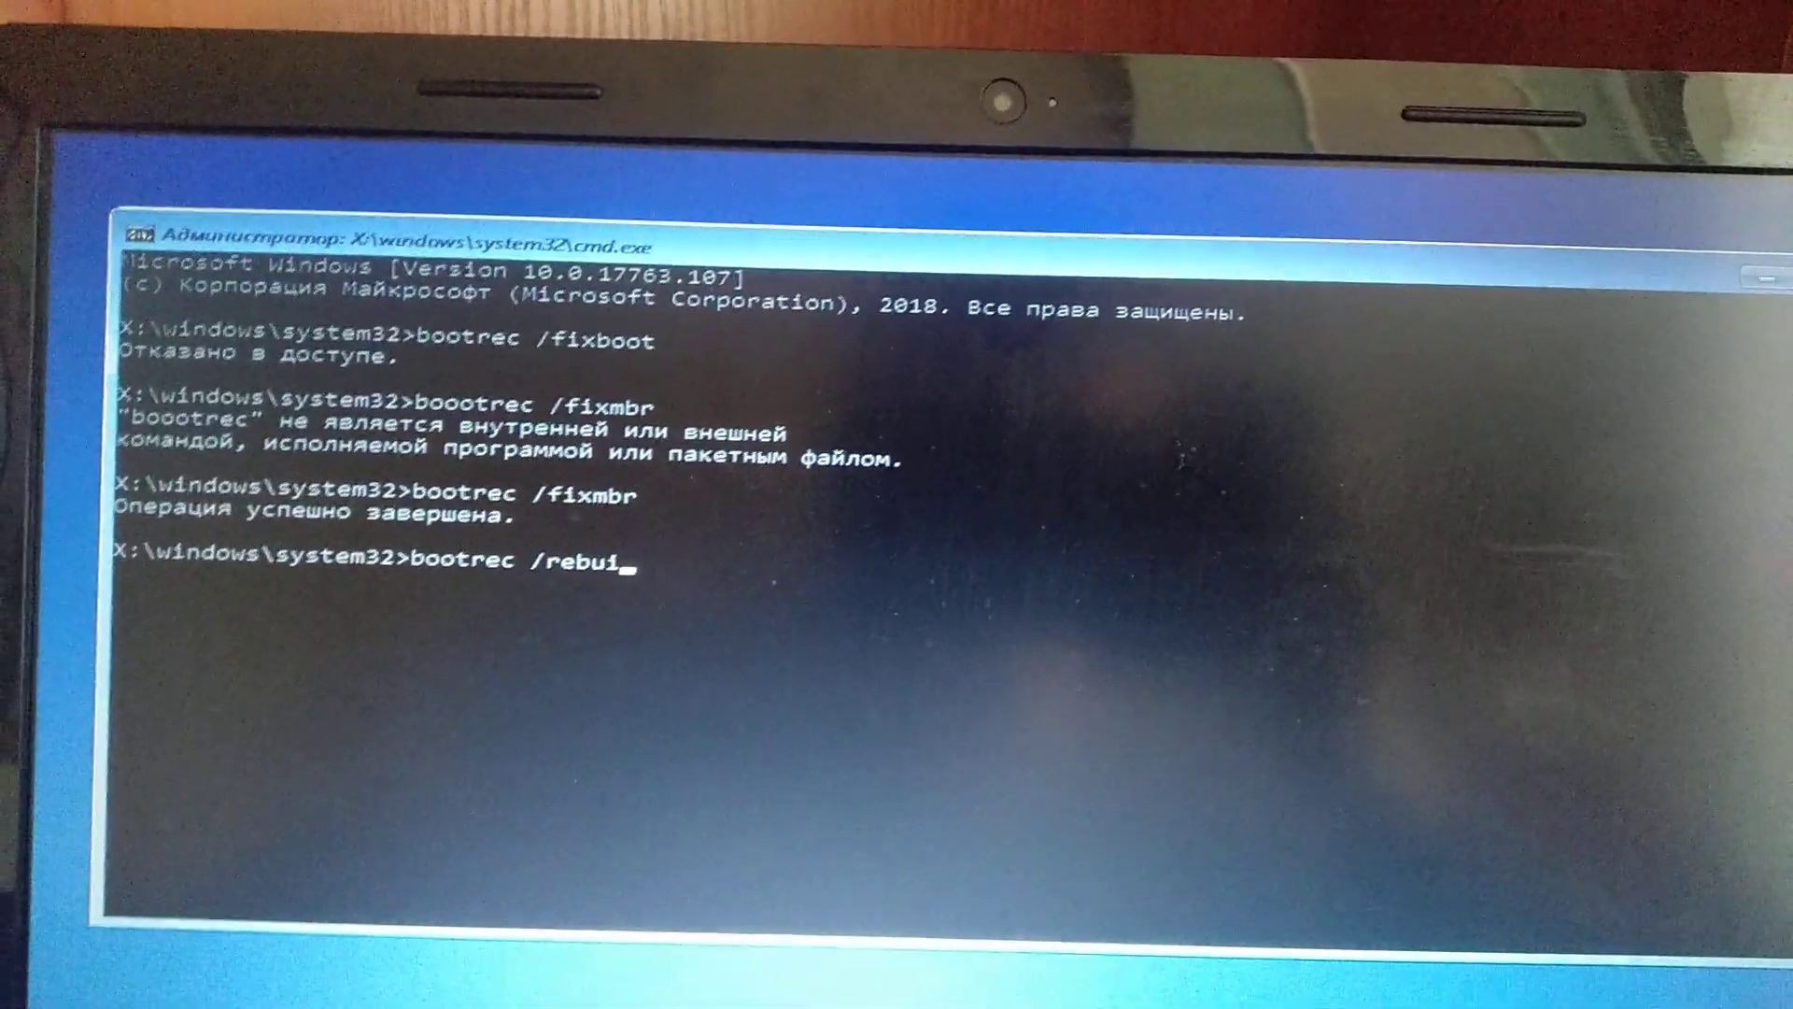
text(ldbc)
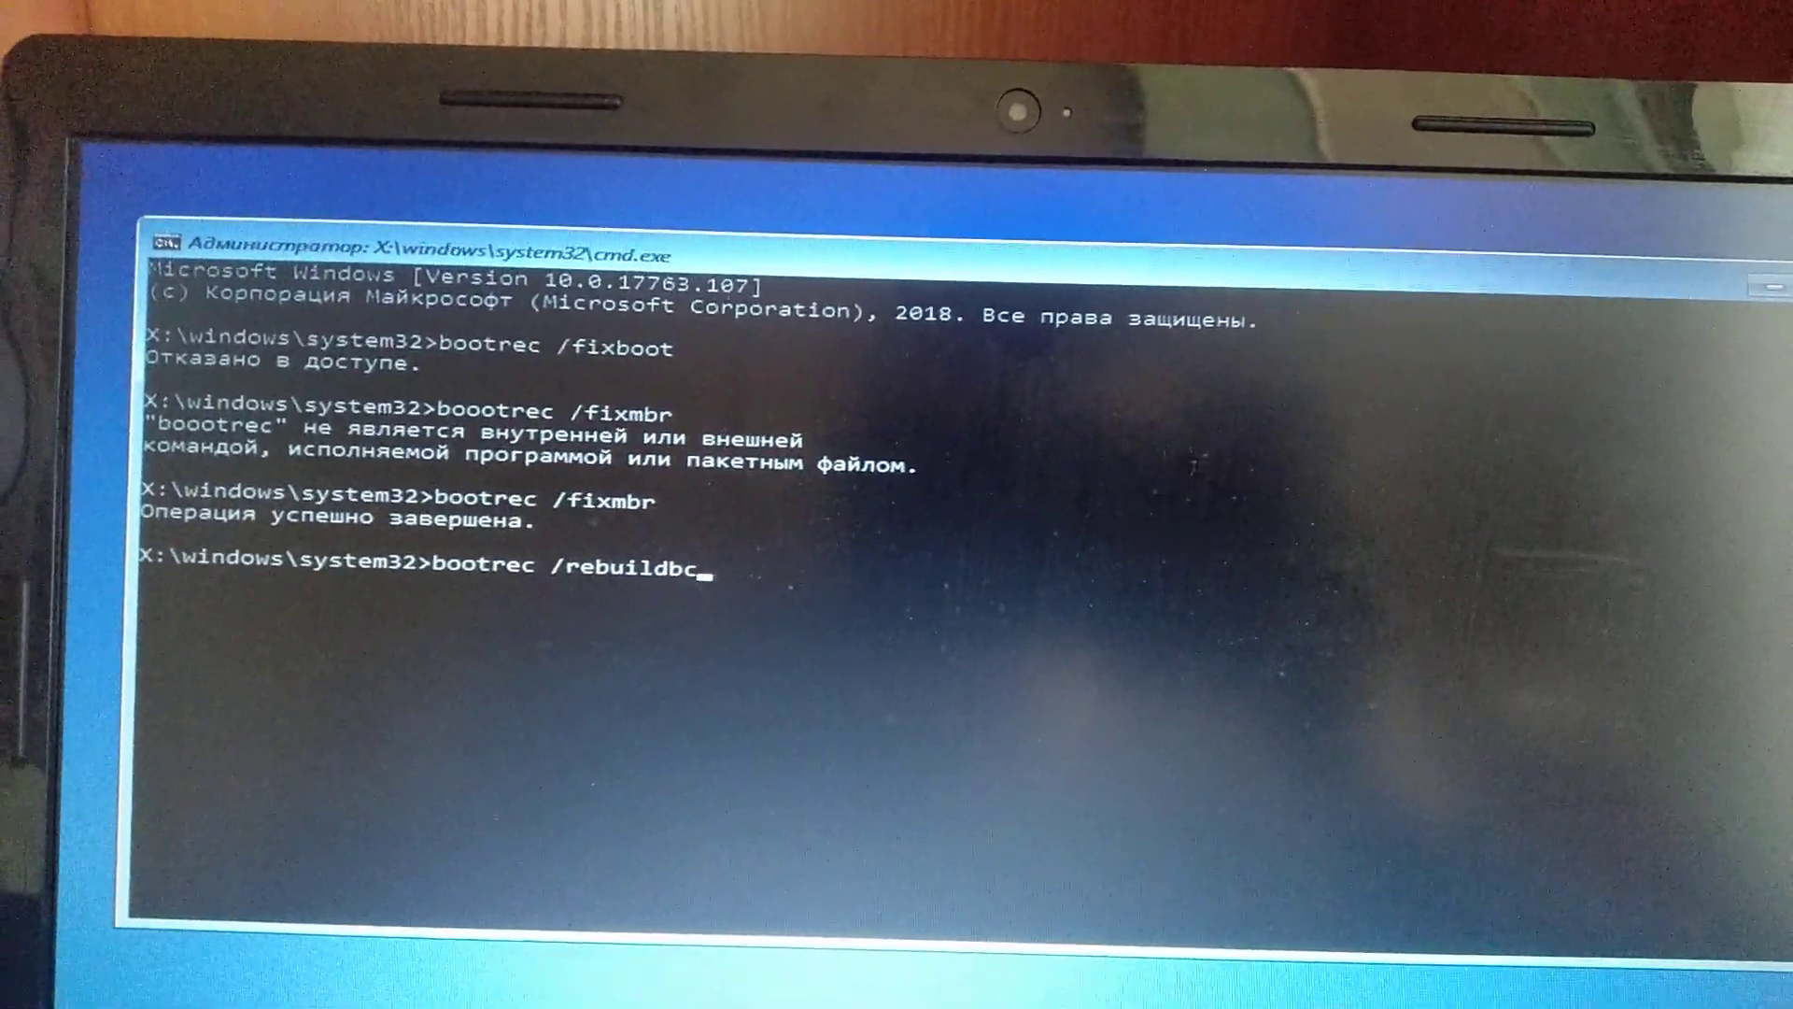
text(d)
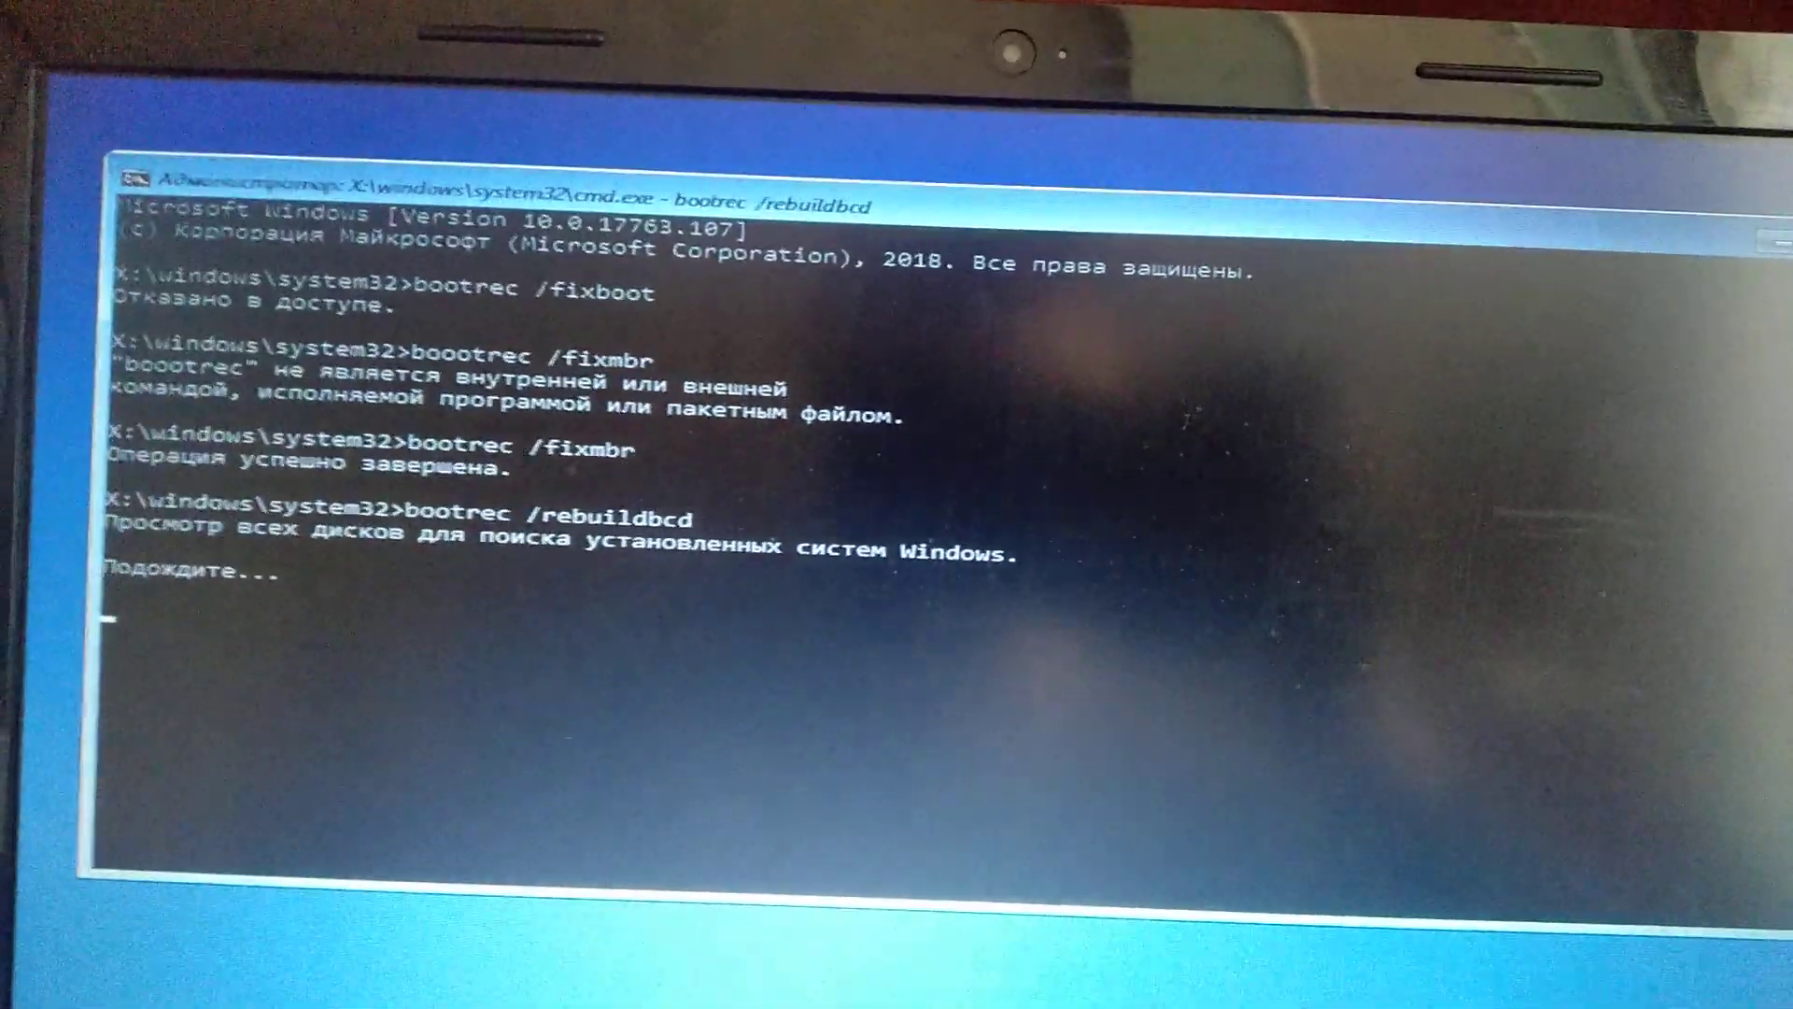